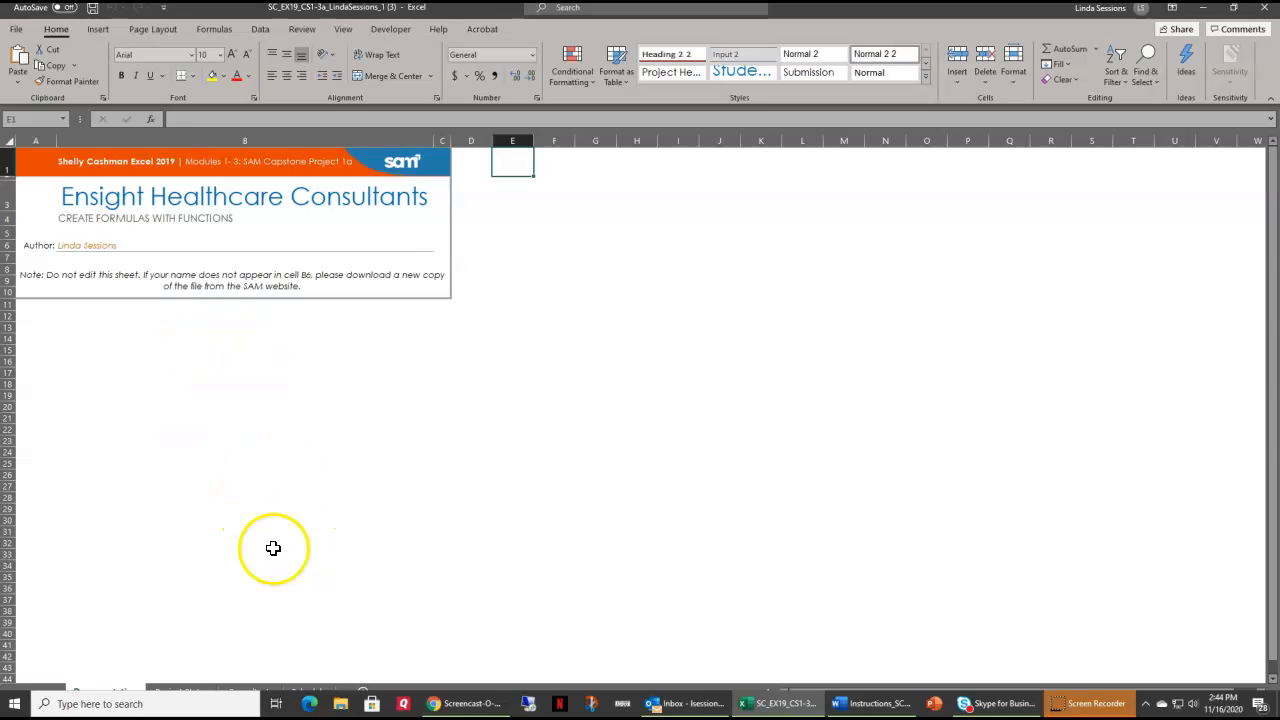
Bring up the Project Status sheet with its status report table and Actual Hours chart.
{"action": "left_click", "coordinate": [1100, 694]}
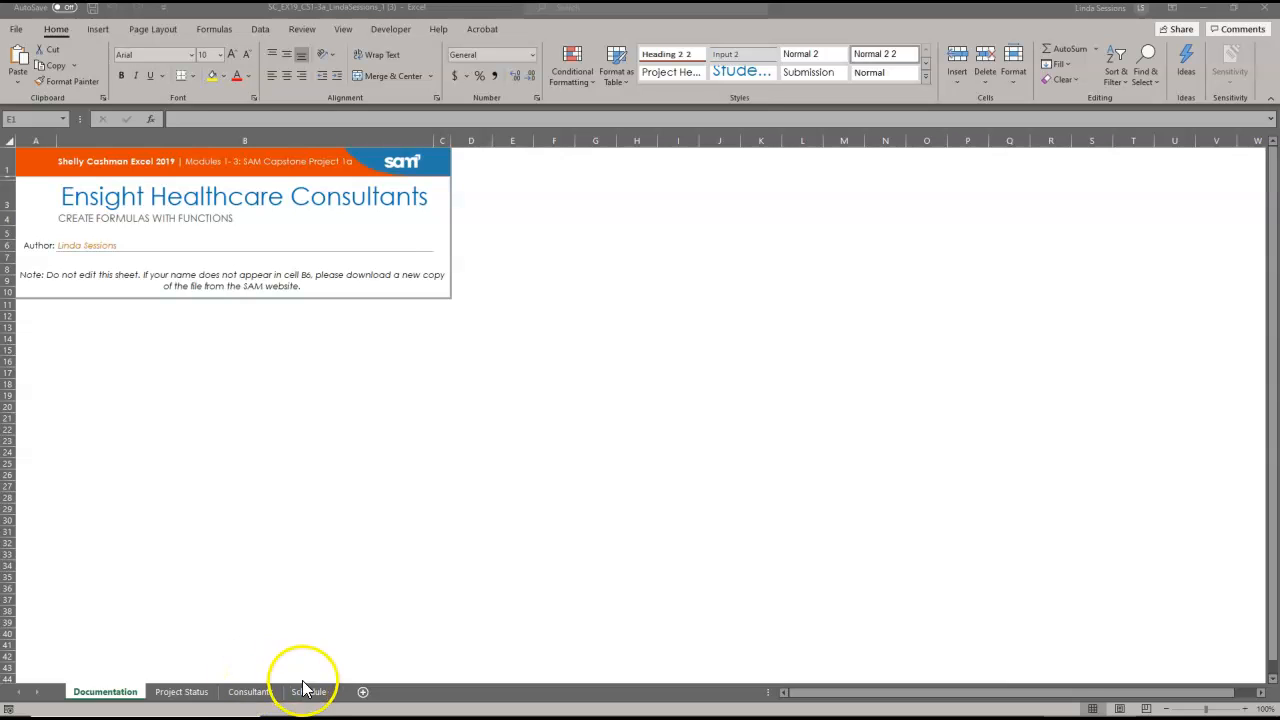
{"action": "left_click", "coordinate": [186, 692]}
{"action": "left_click", "coordinate": [190, 693]}
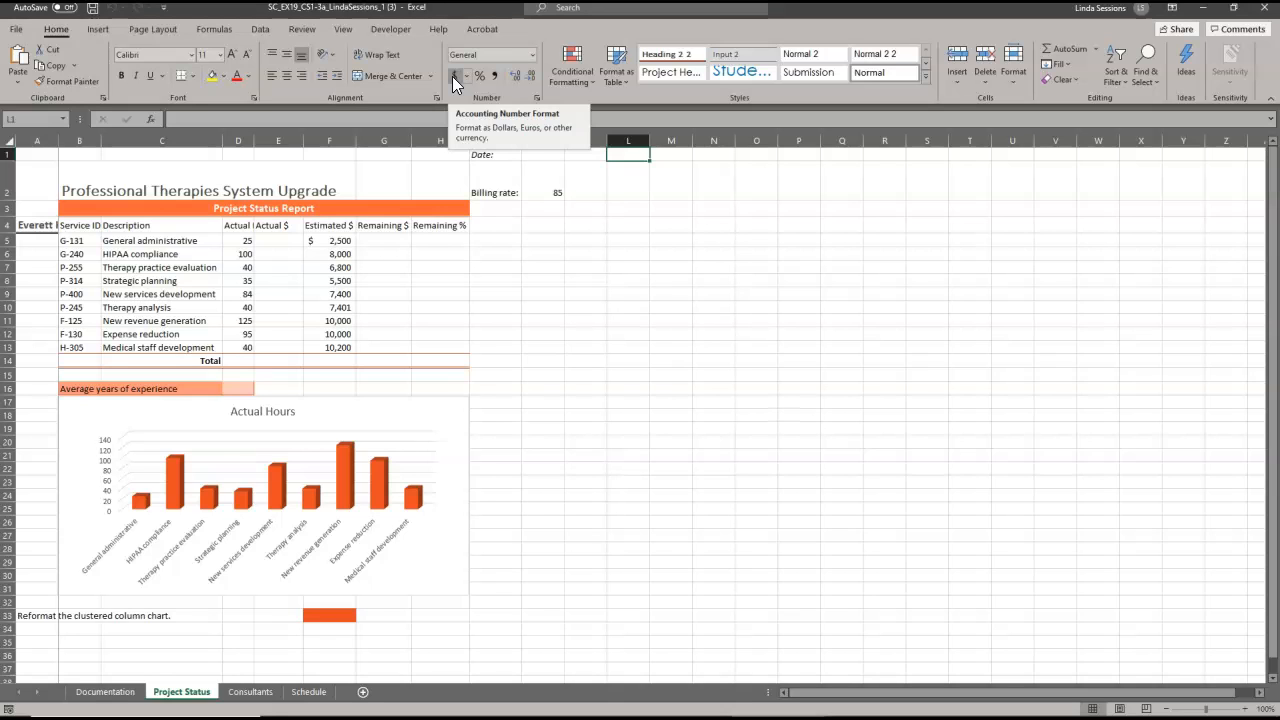
Format the billing rate in J2 as Currency so it reads $85.00.
{"action": "left_click", "coordinate": [533, 56]}
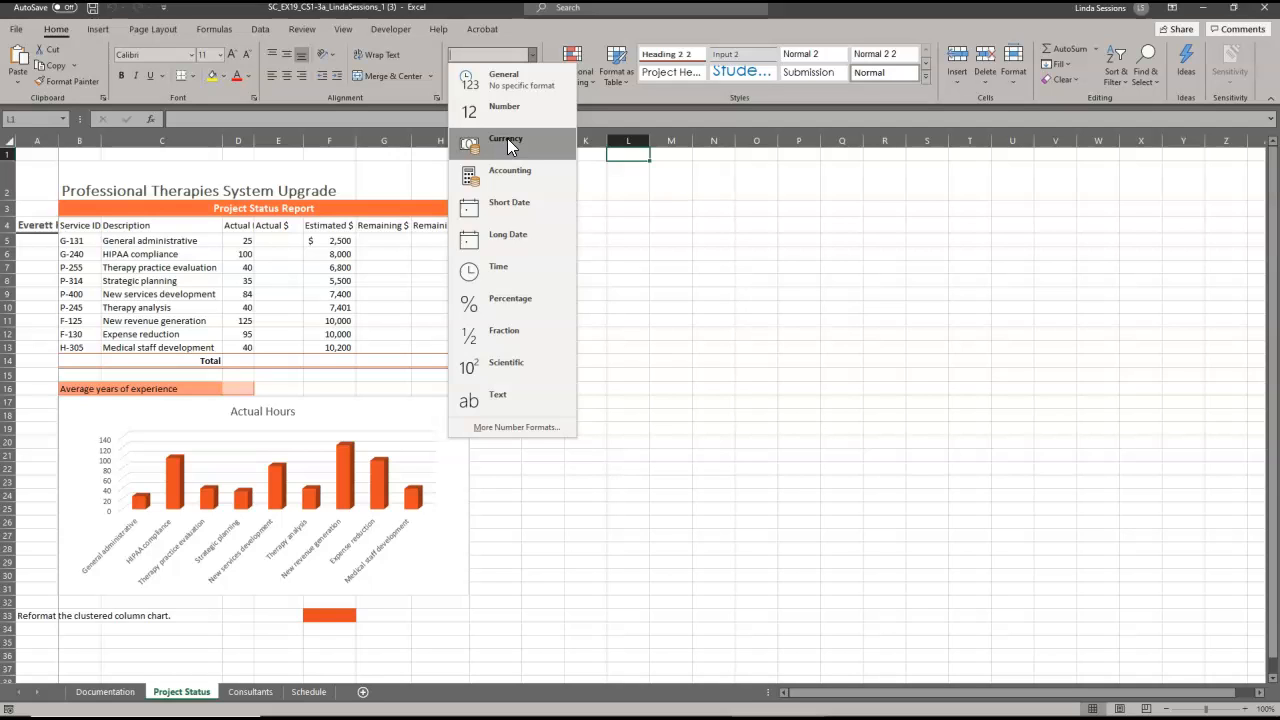
{"action": "left_click", "coordinate": [657, 229]}
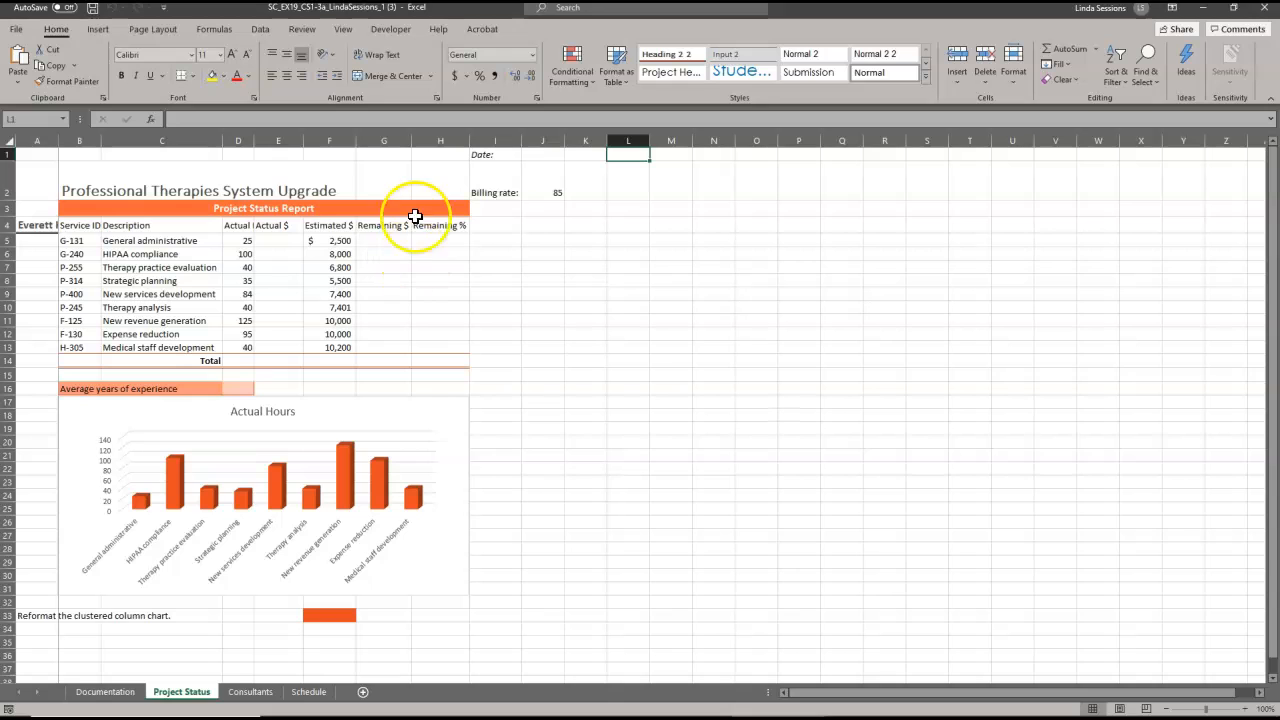
{"action": "left_click", "coordinate": [545, 181]}
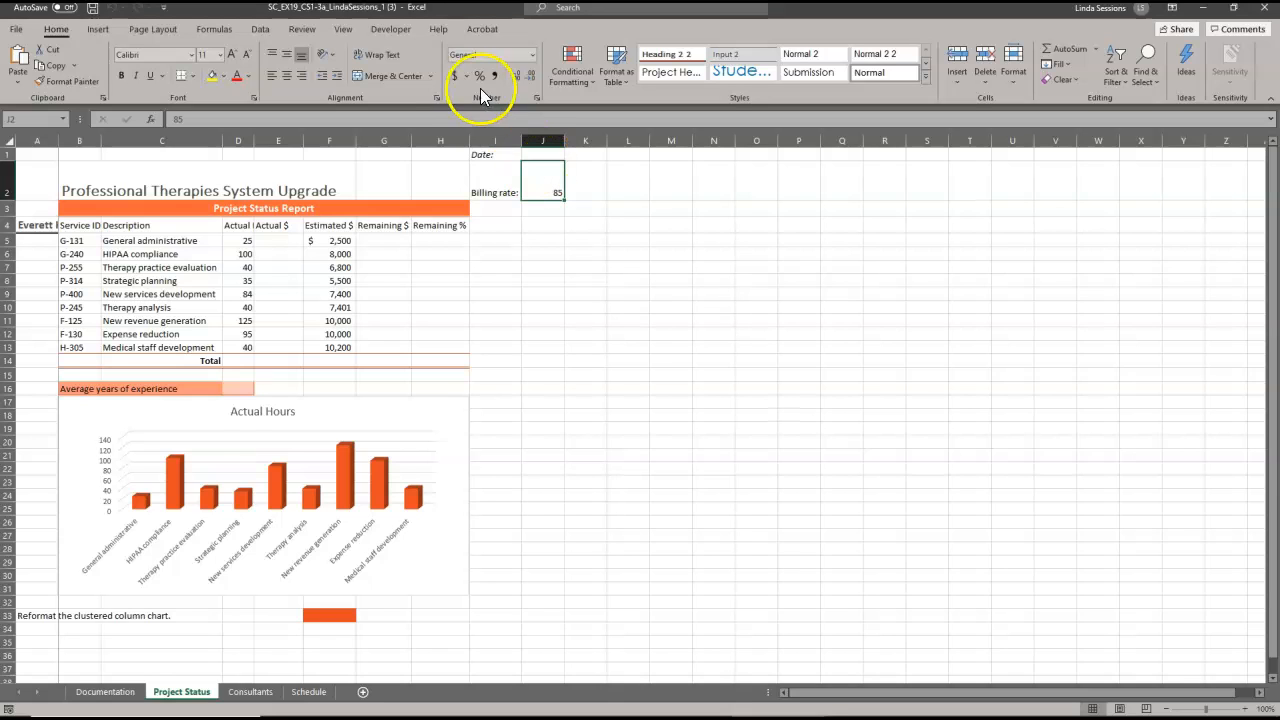
{"action": "left_click", "coordinate": [455, 76]}
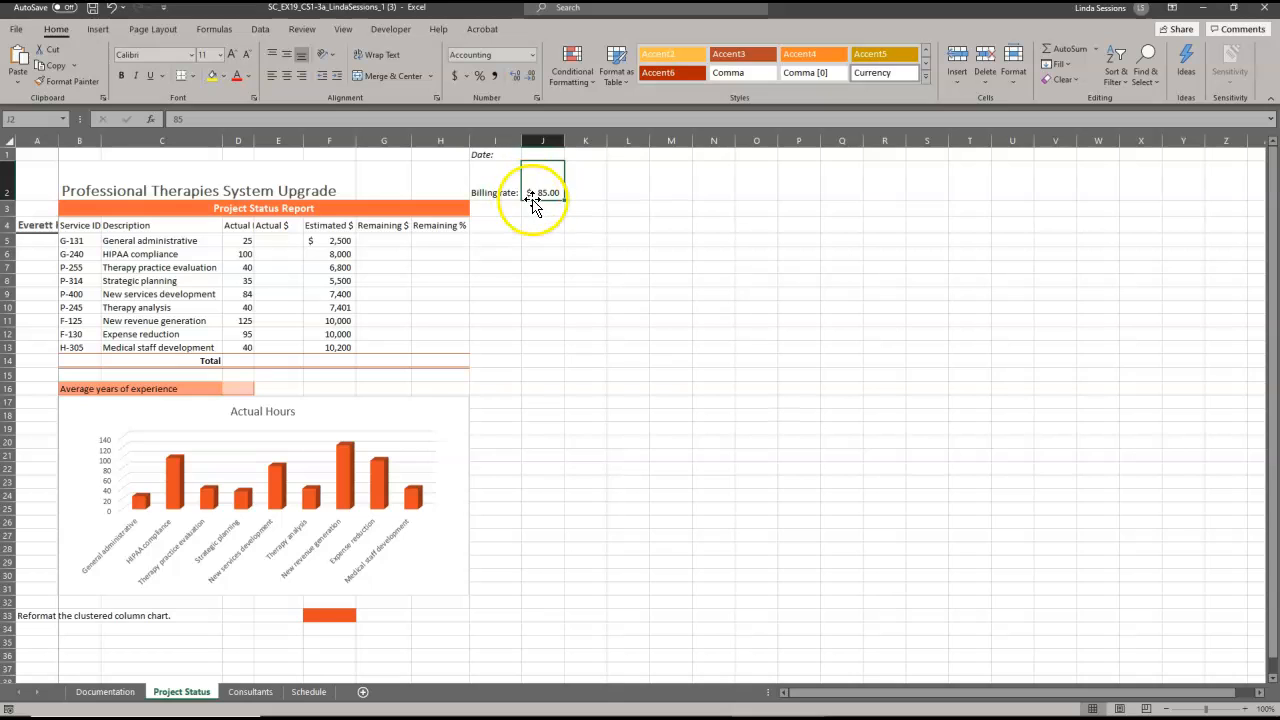
{"action": "left_click", "coordinate": [532, 55]}
{"action": "left_click", "coordinate": [500, 143]}
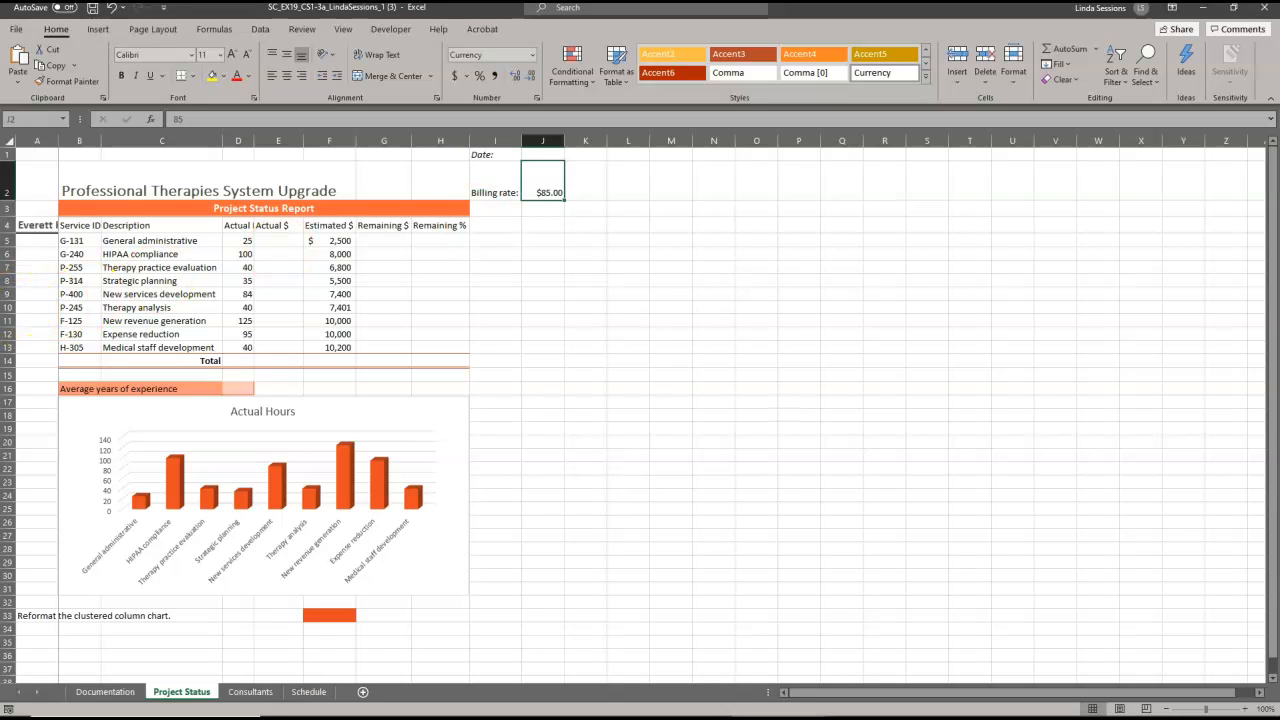
{"action": "key", "text": "alt+Tab"}
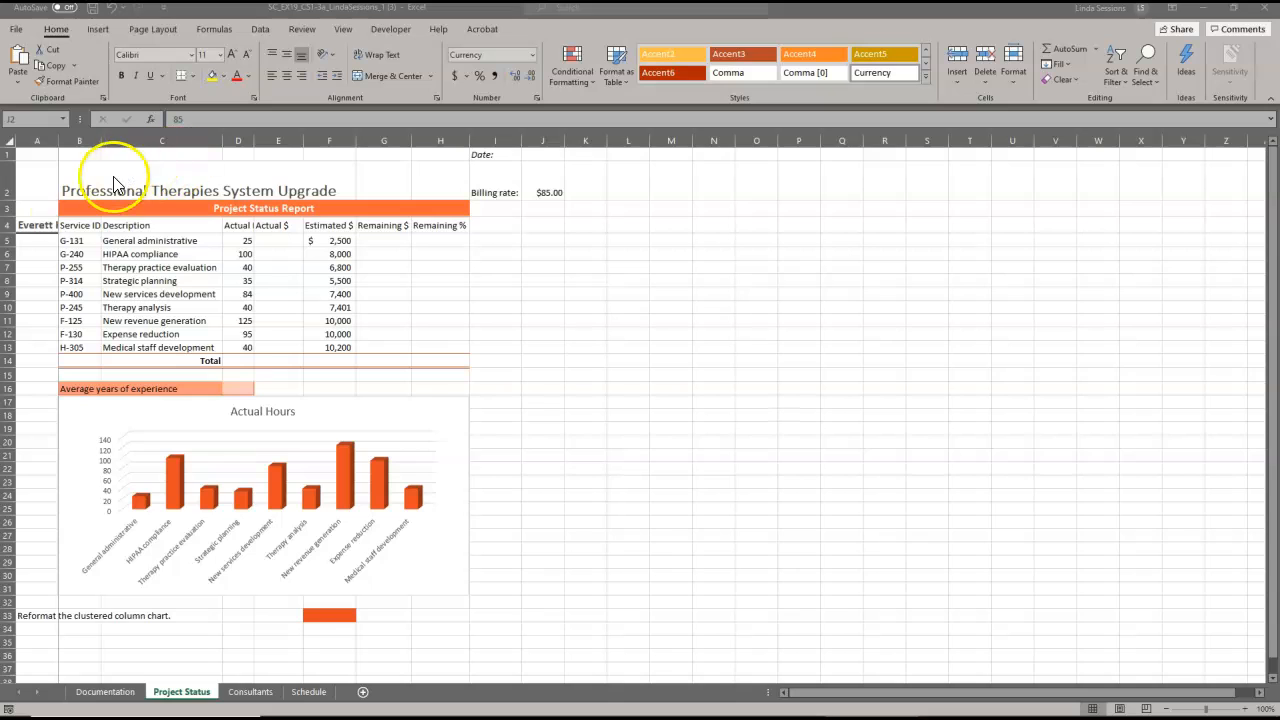
{"action": "left_click", "coordinate": [133, 226]}
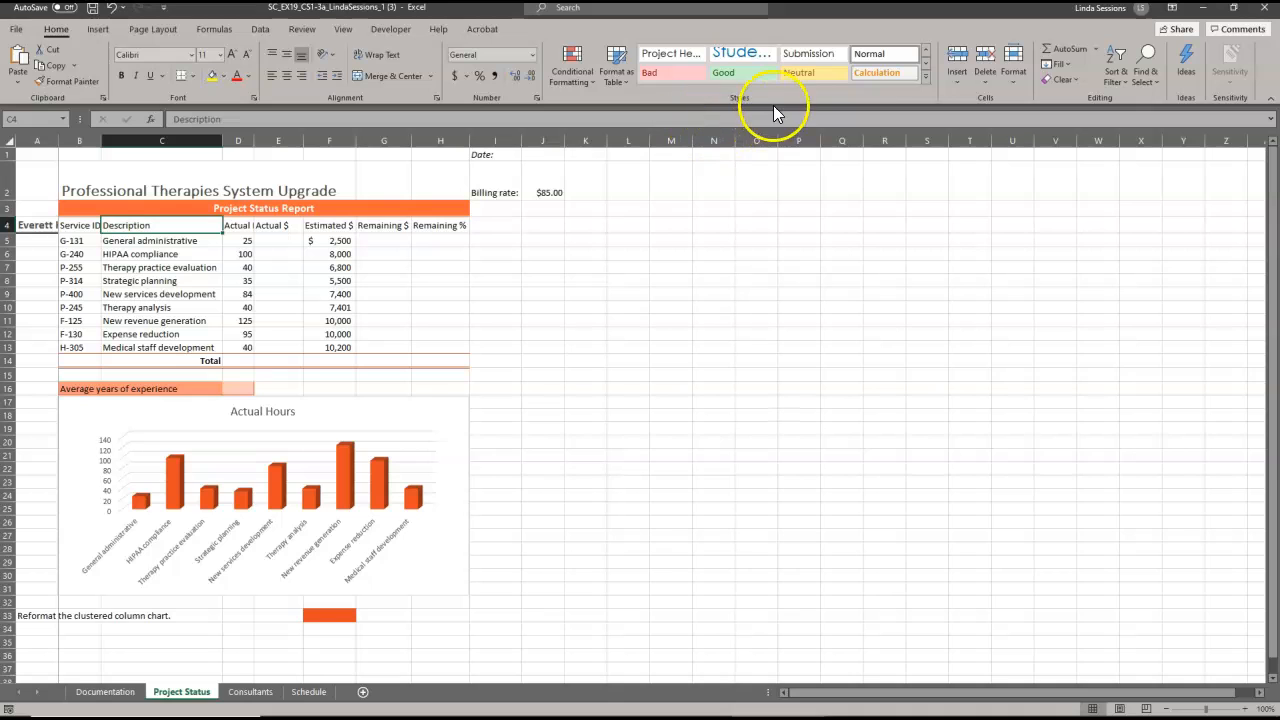
{"action": "left_click", "coordinate": [925, 75]}
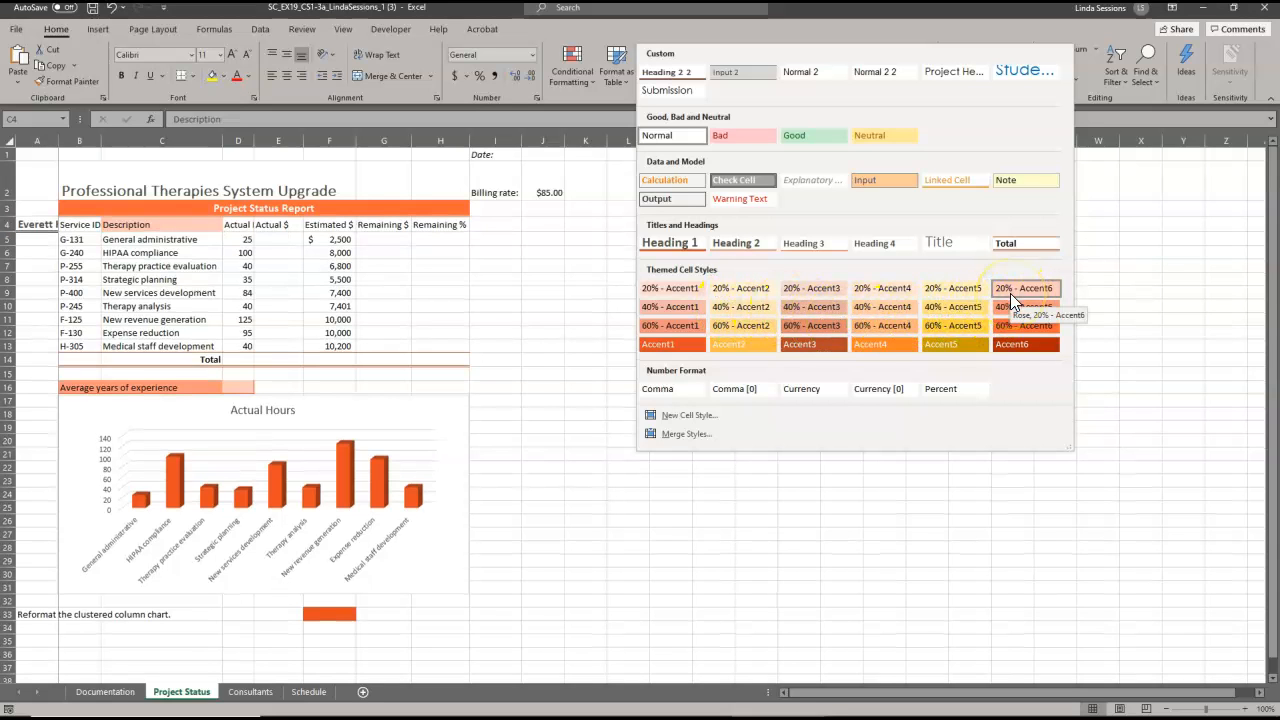
{"action": "left_click", "coordinate": [1013, 345]}
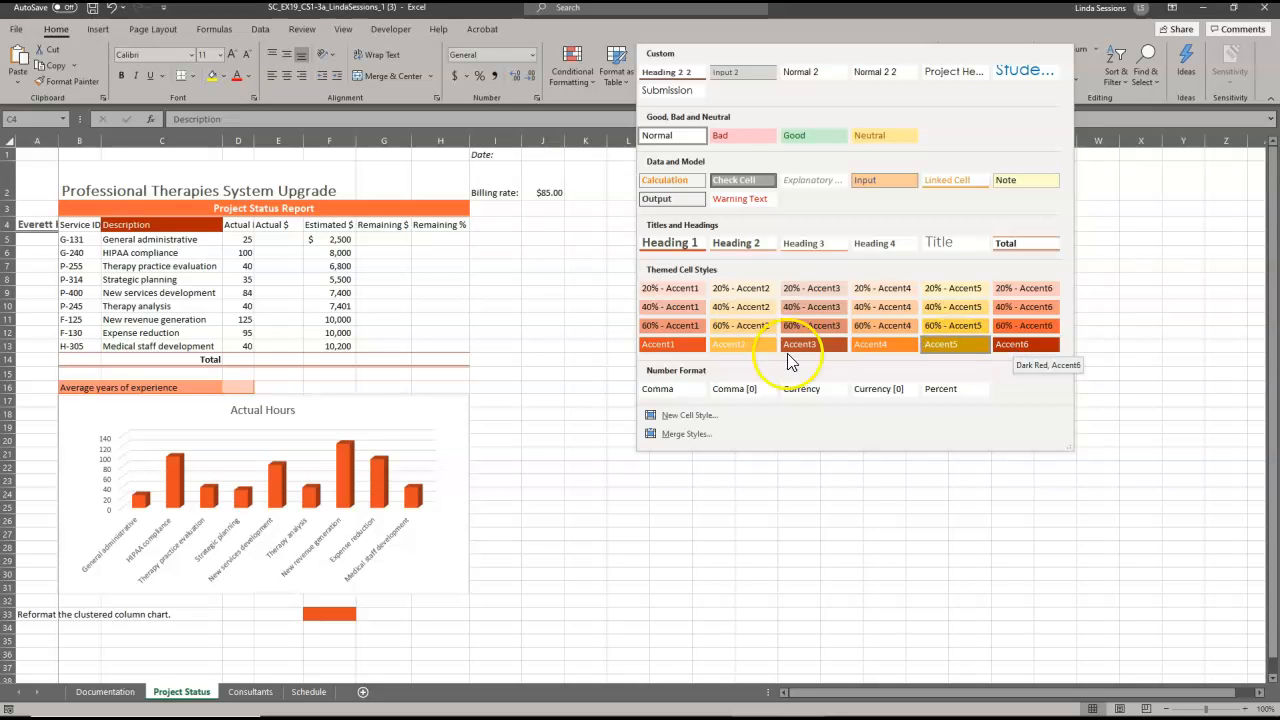
{"action": "left_click", "coordinate": [523, 289]}
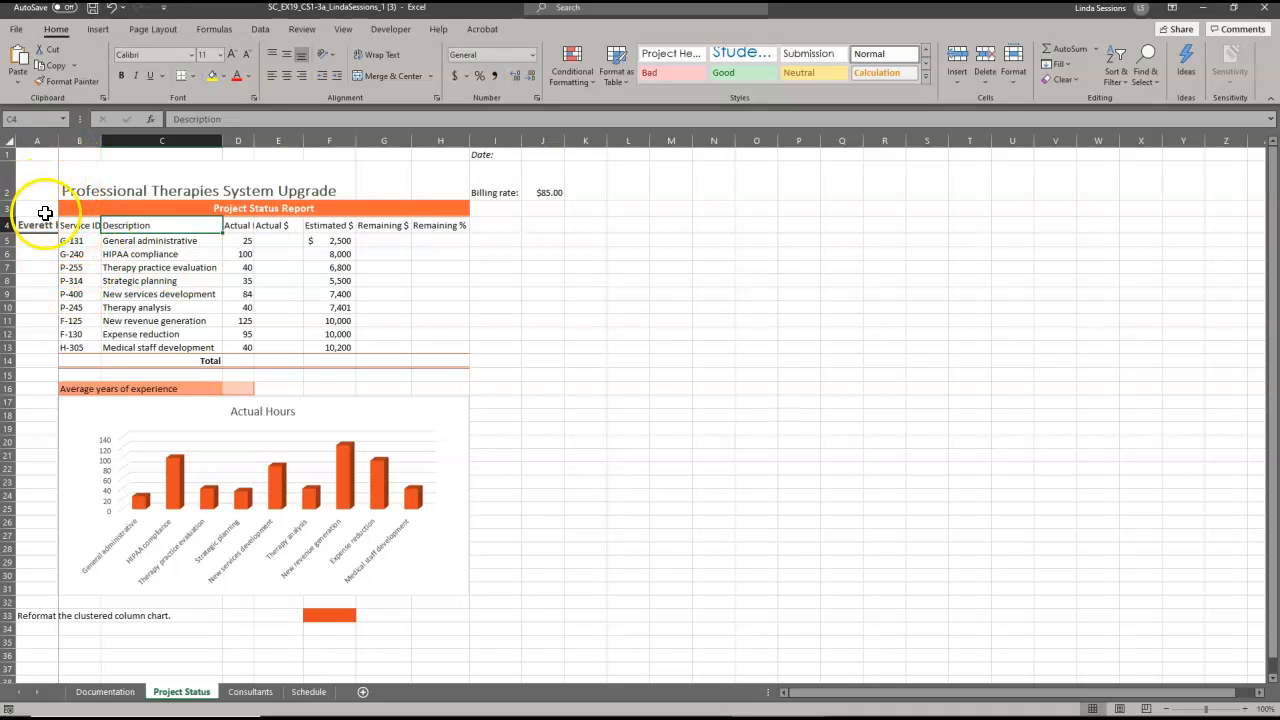
Style the report's B4:H4 column headings with the dark orange Accent6 cell style.
{"action": "left_click_drag", "start_coordinate": [80, 224], "coordinate": [435, 232]}
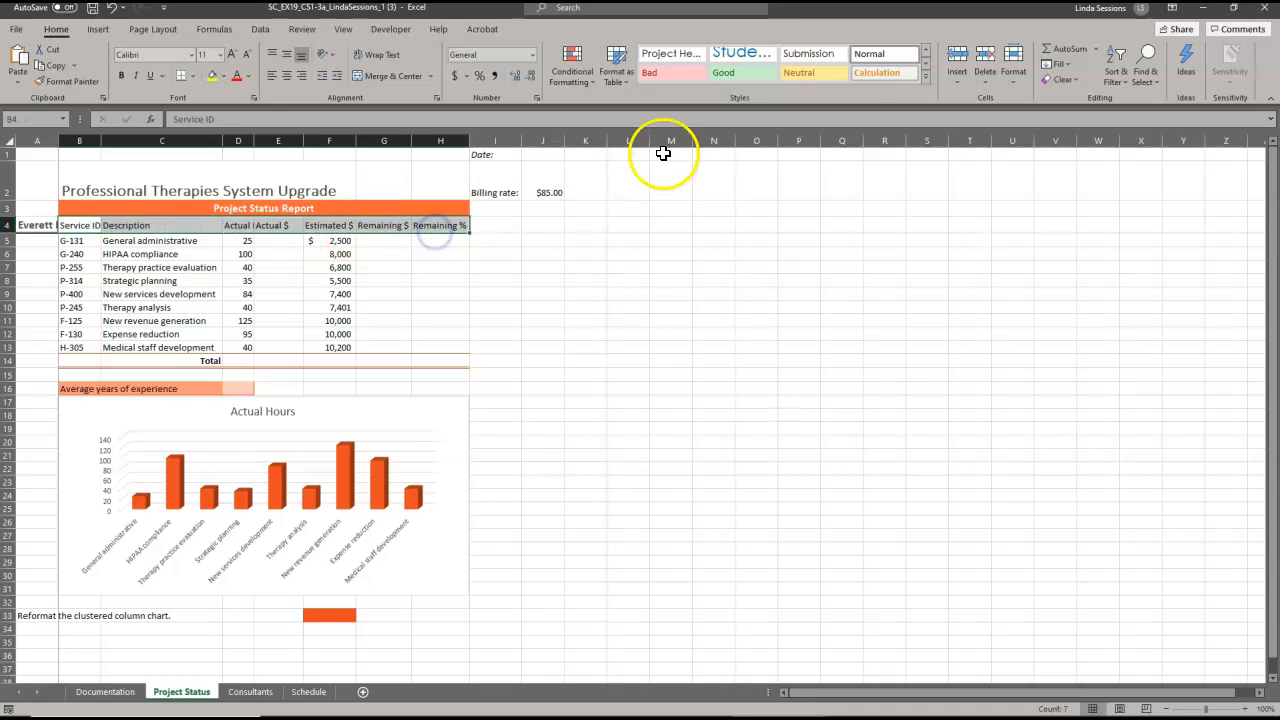
{"action": "left_click", "coordinate": [927, 76]}
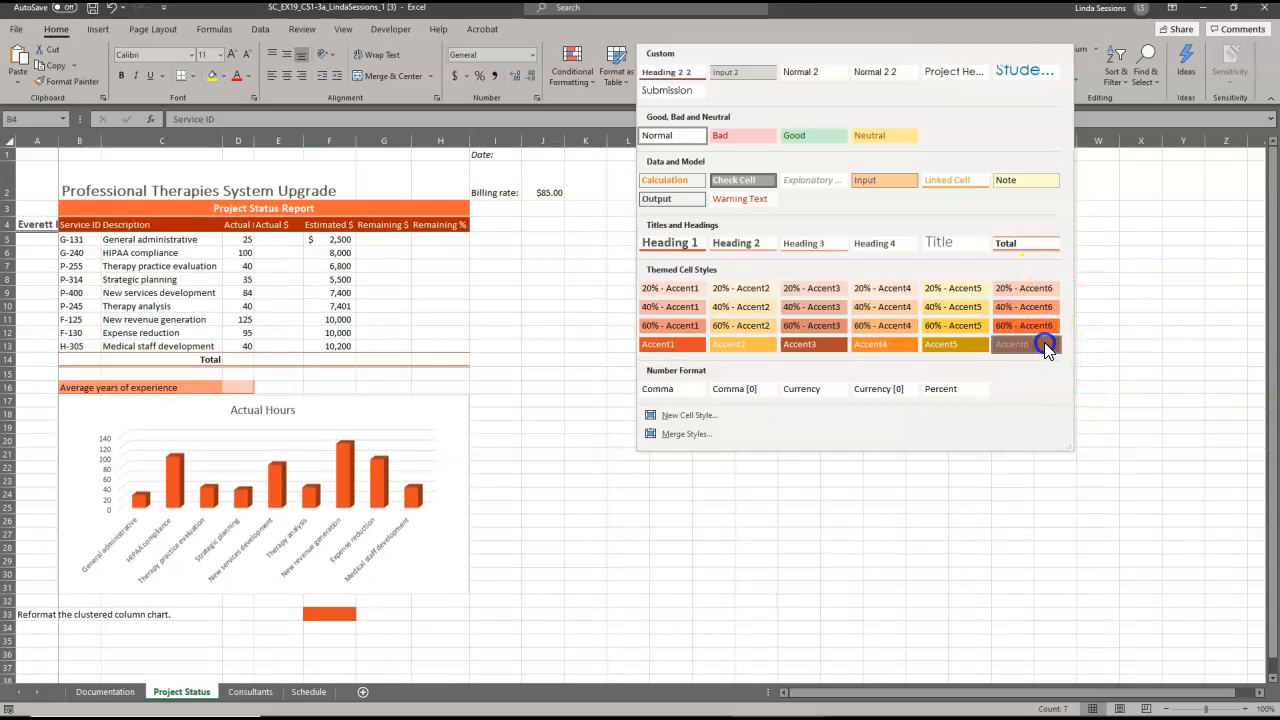
{"action": "left_click", "coordinate": [1042, 344]}
{"action": "left_click", "coordinate": [688, 350]}
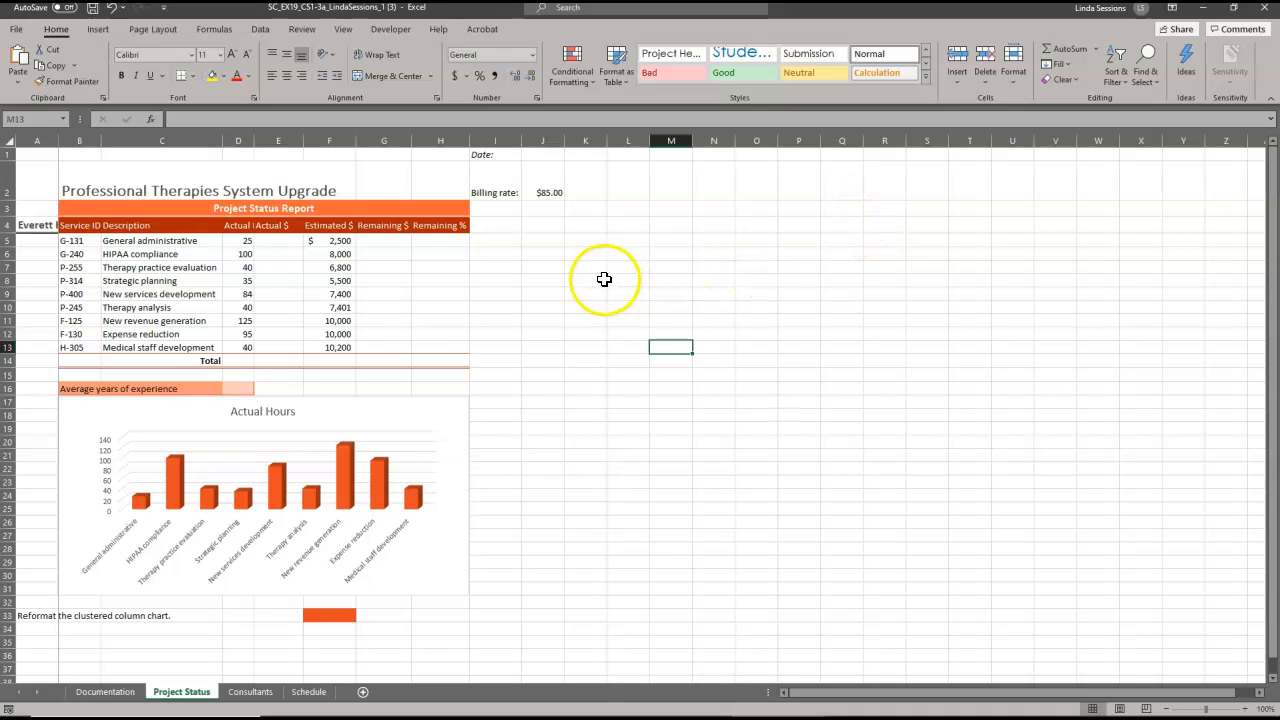
Enter =D5*J2 in E5, giving General administrative $2,125 actual dollars.
{"action": "left_click", "coordinate": [280, 243]}
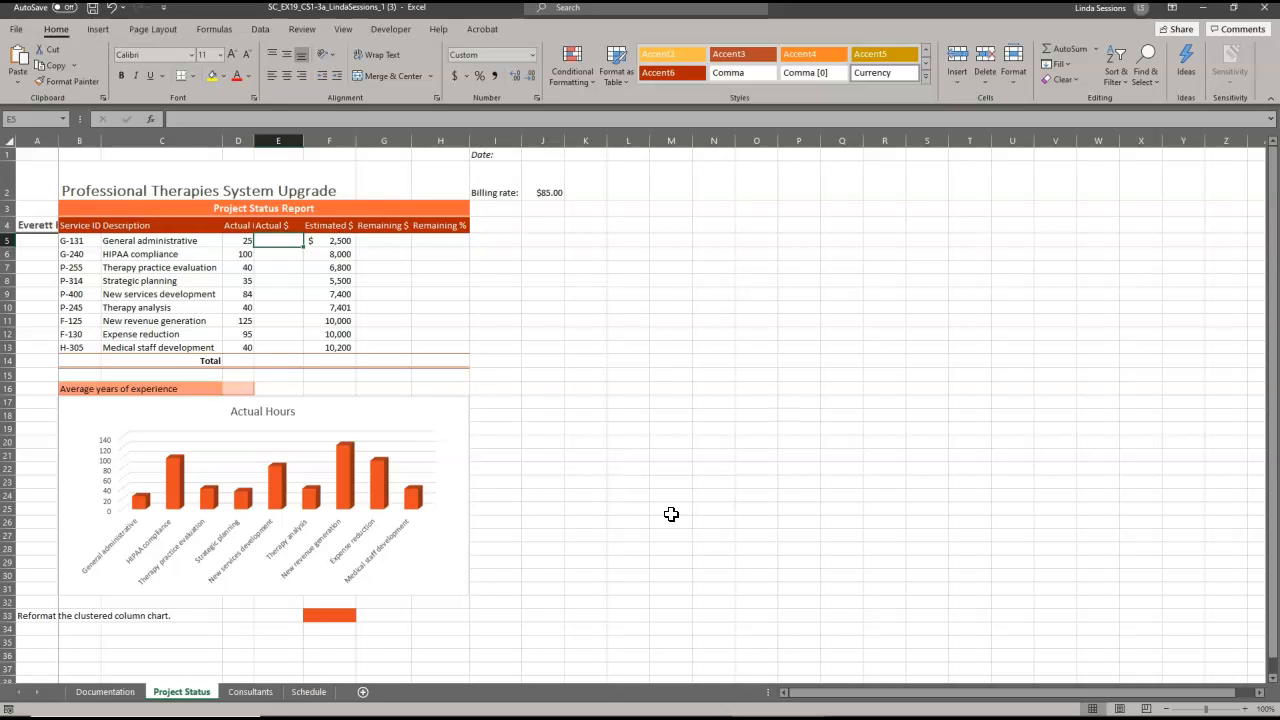
{"action": "type", "text": "="}
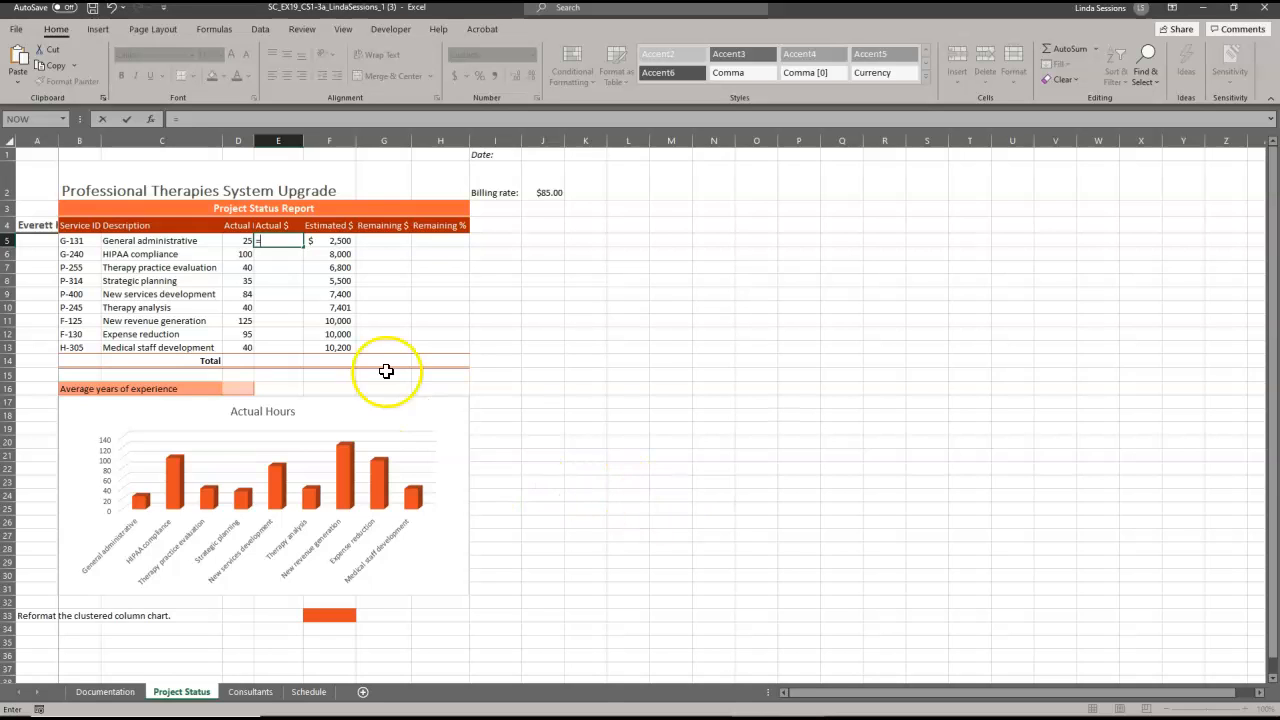
{"action": "left_click", "coordinate": [234, 240]}
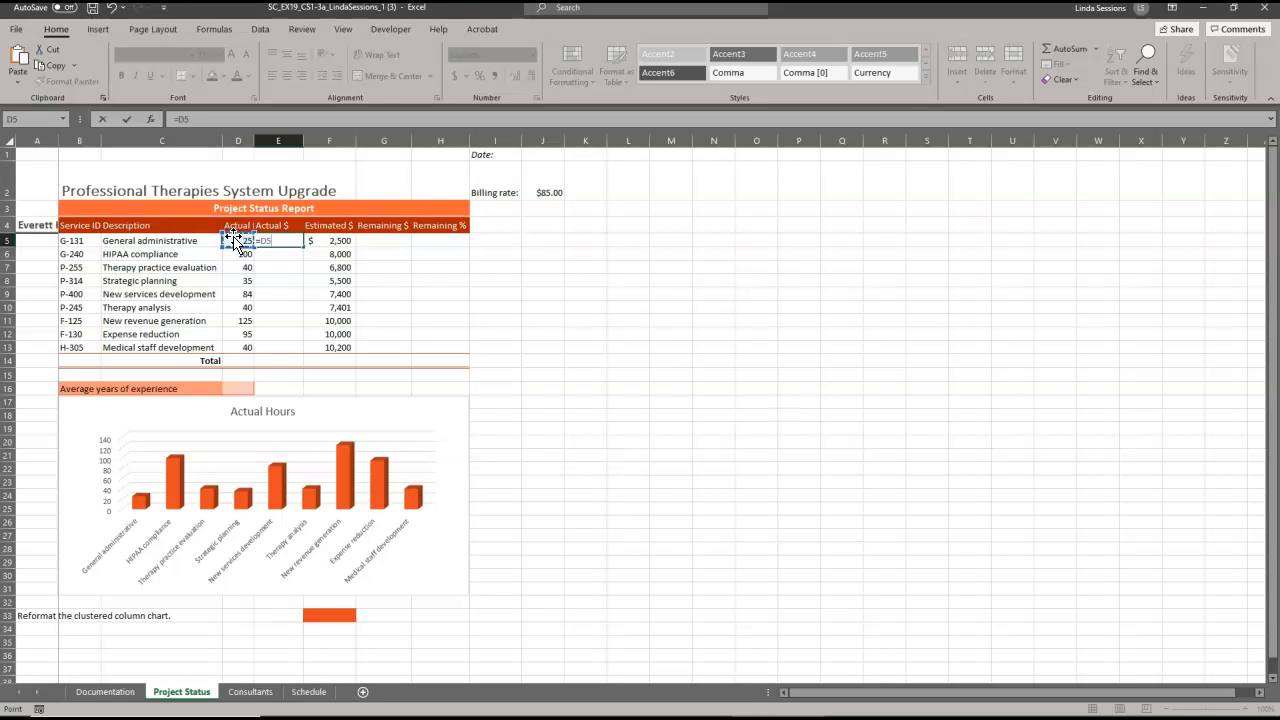
{"action": "type", "text": "*"}
{"action": "left_click", "coordinate": [541, 187]}
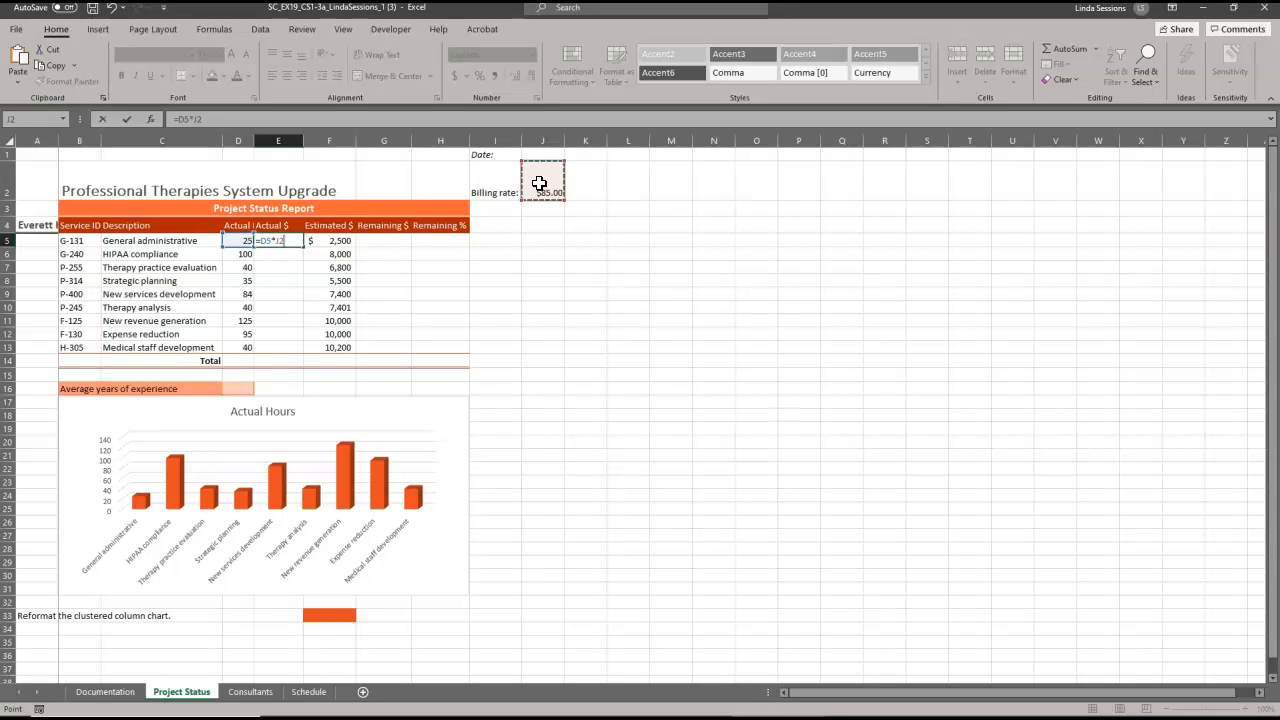
{"action": "left_click", "coordinate": [490, 70]}
{"action": "left_click", "coordinate": [130, 117]}
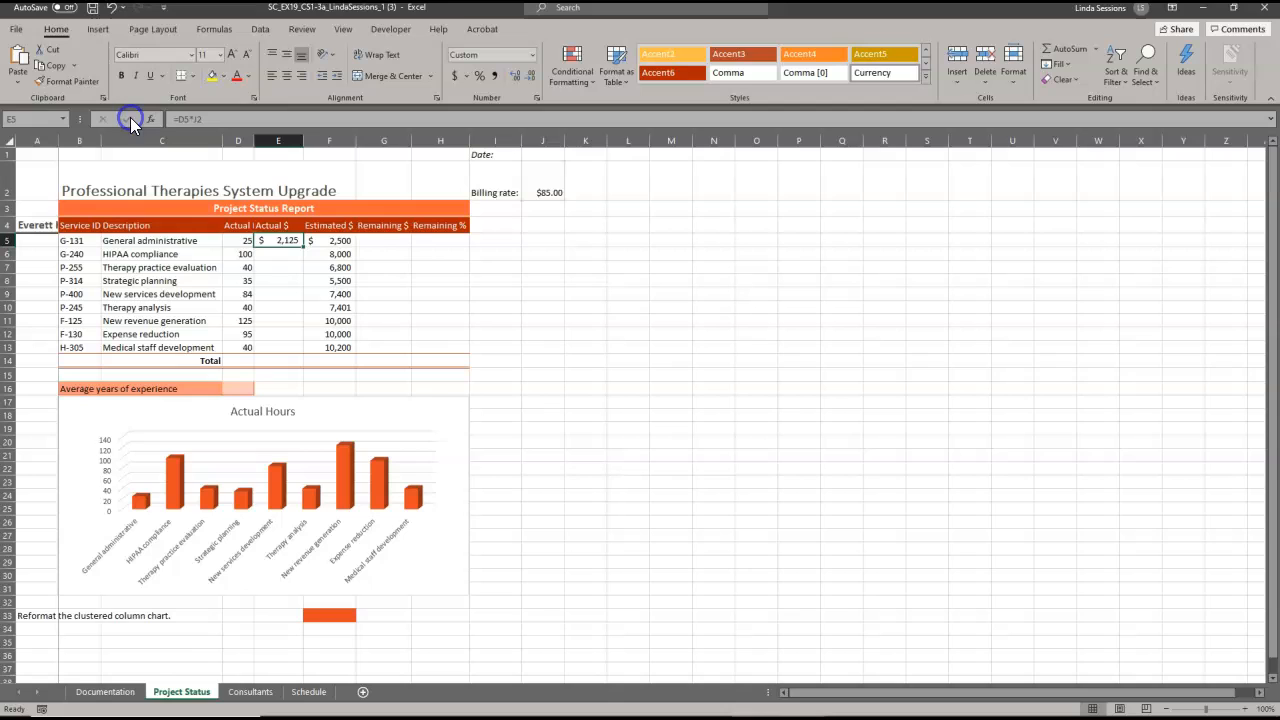
{"action": "left_click", "coordinate": [376, 239]}
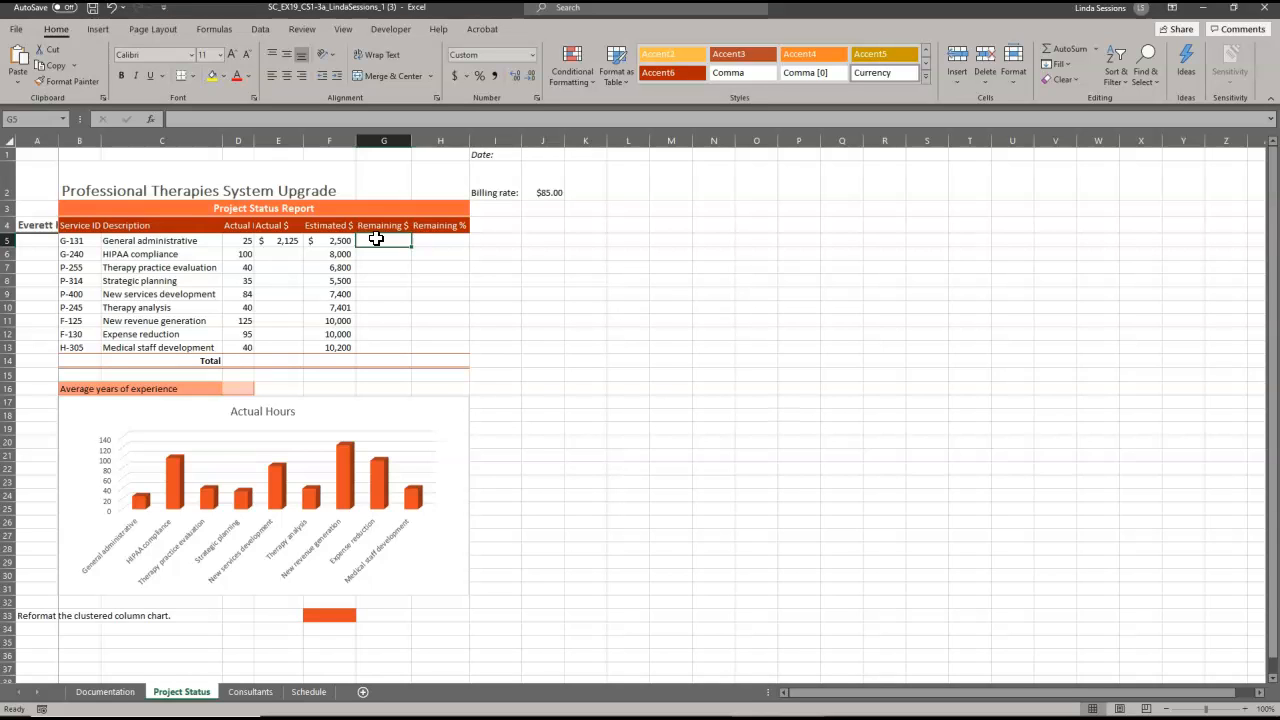
Enter =F5-E5 in G5, showing $375 remaining for General administrative.
{"action": "type", "text": "="}
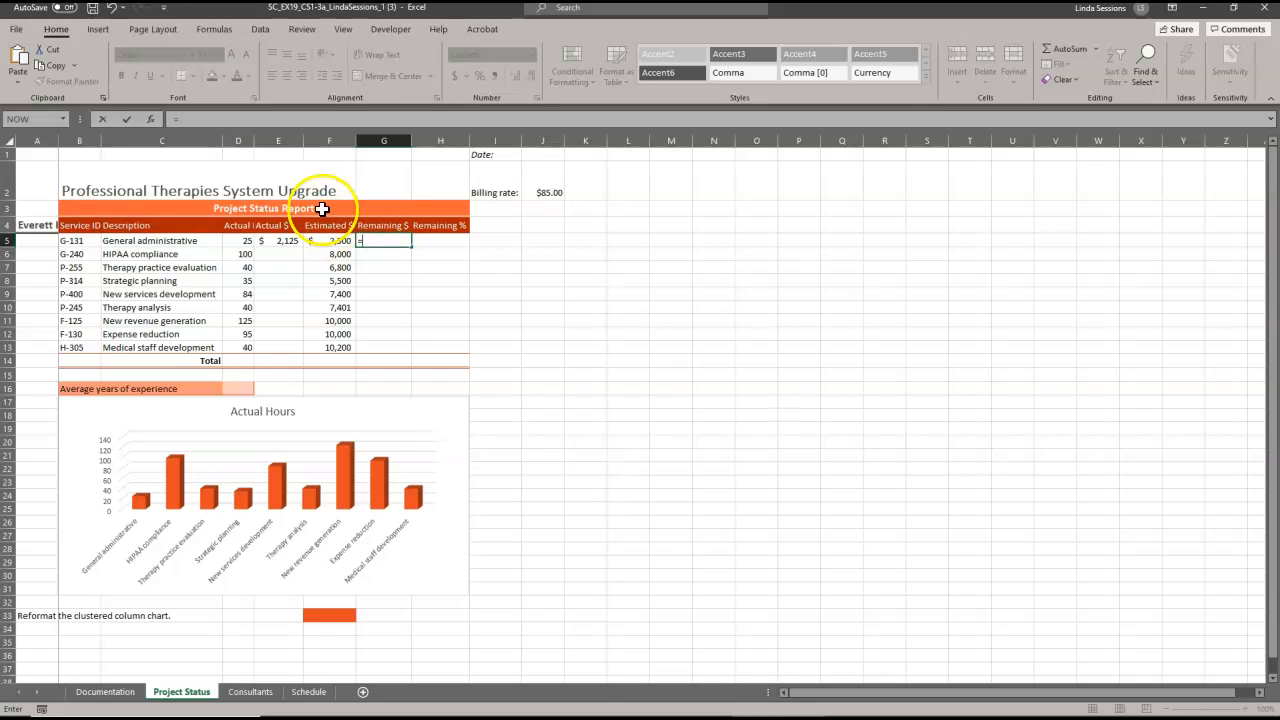
{"action": "left_click", "coordinate": [277, 242]}
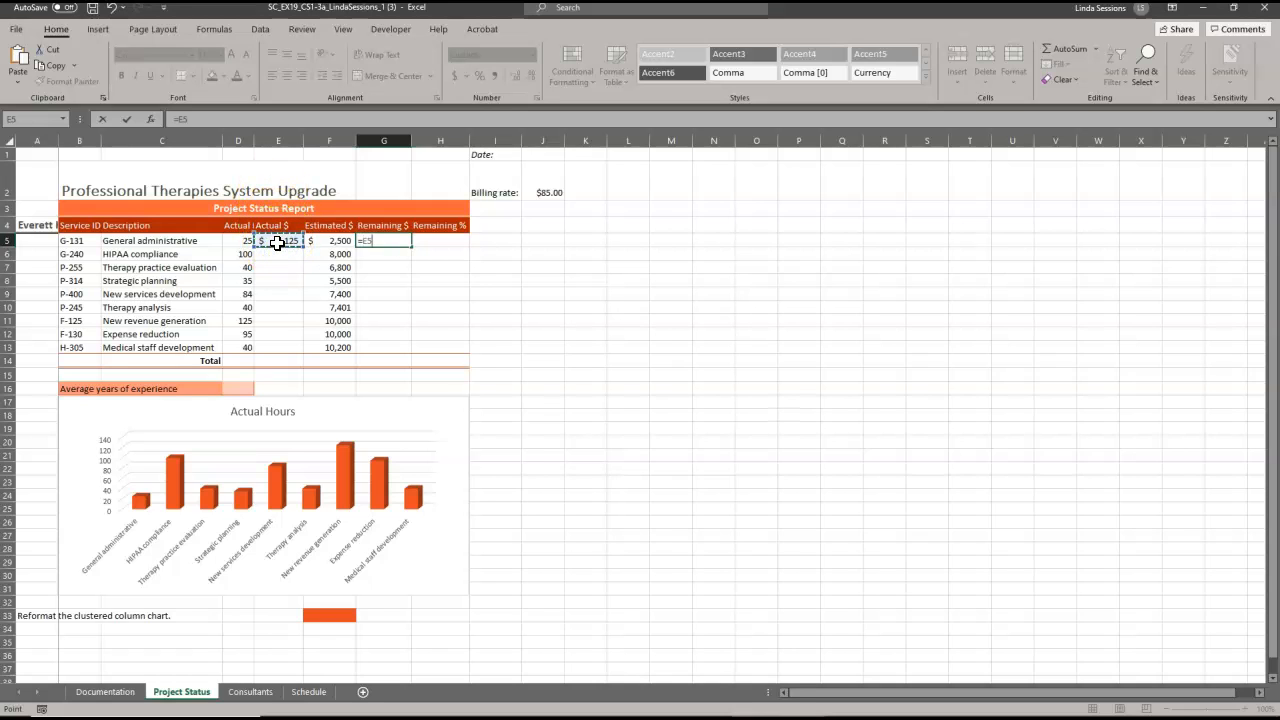
{"action": "left_click", "coordinate": [320, 242]}
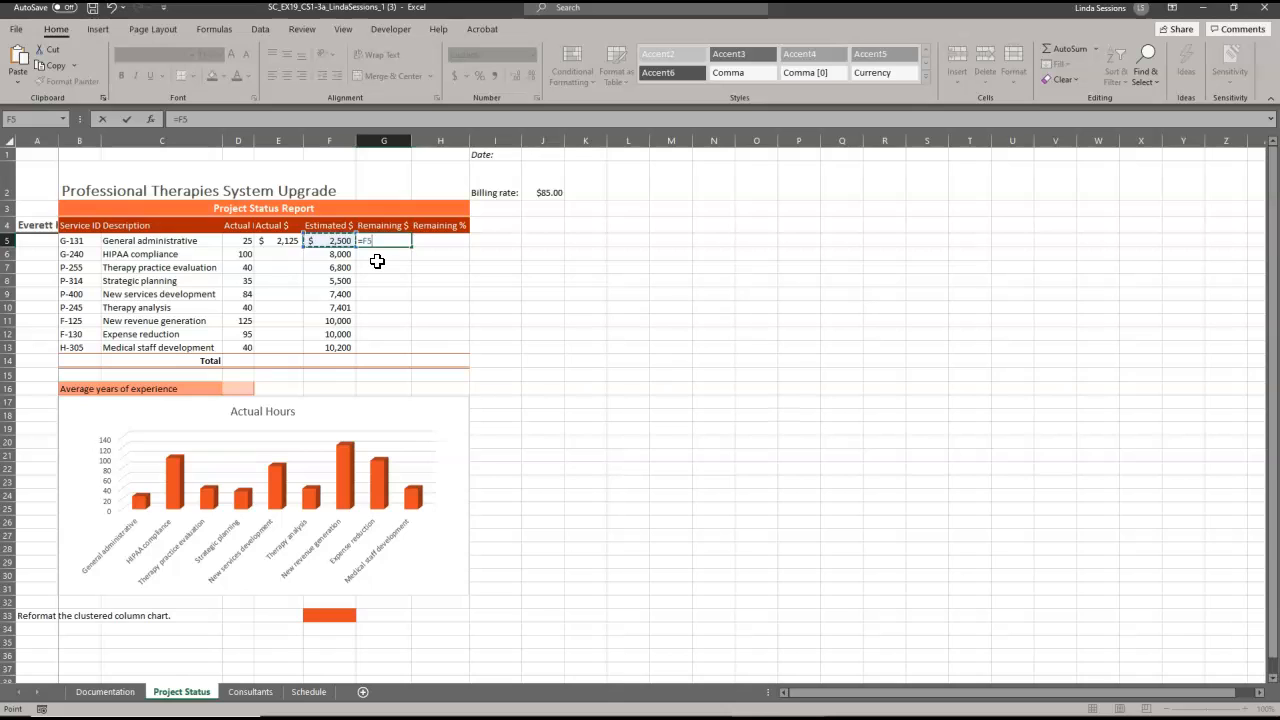
{"action": "type", "text": "-"}
{"action": "left_click", "coordinate": [276, 240]}
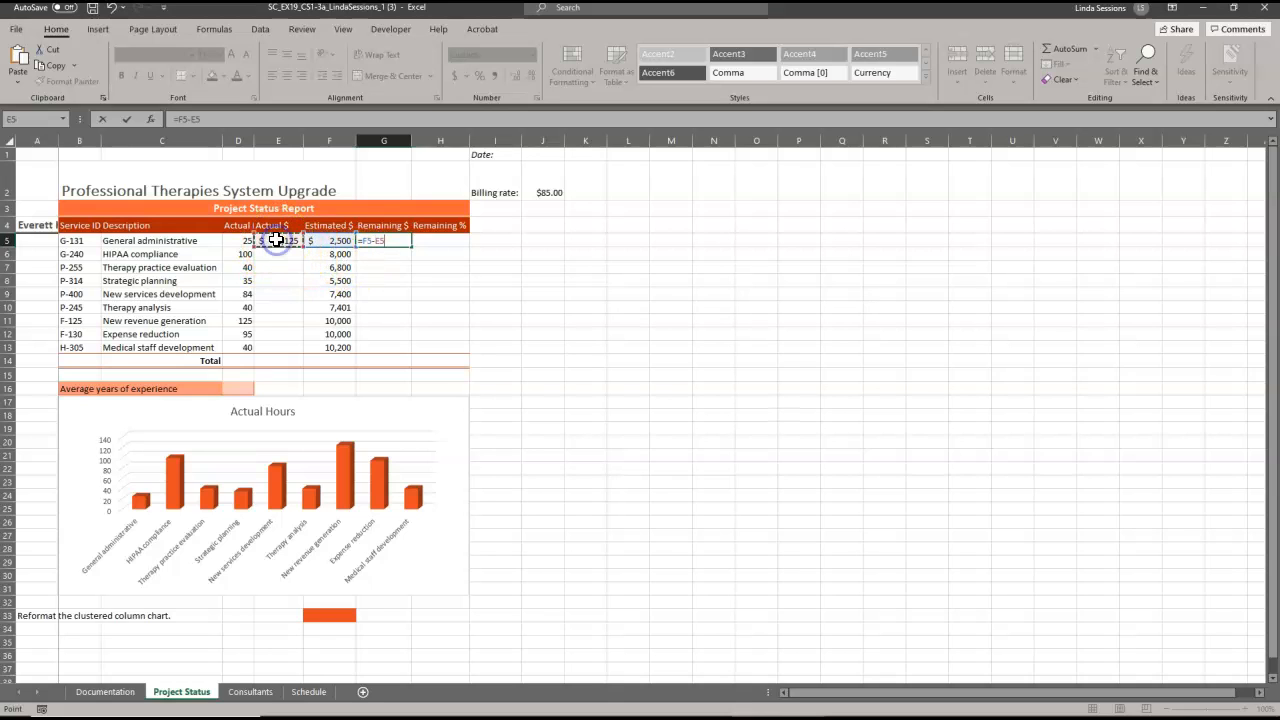
{"action": "key", "text": "Return"}
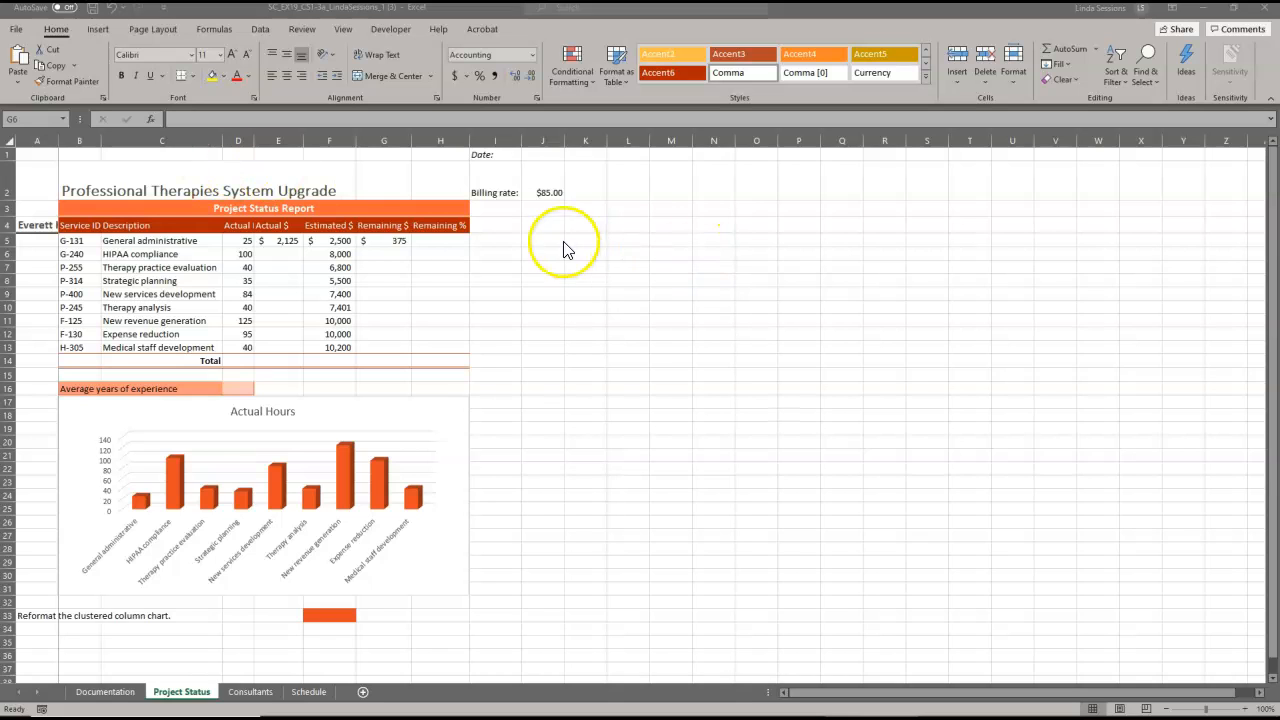
Start the Remaining % formula in H5 with an equals sign.
{"action": "left_click", "coordinate": [440, 239]}
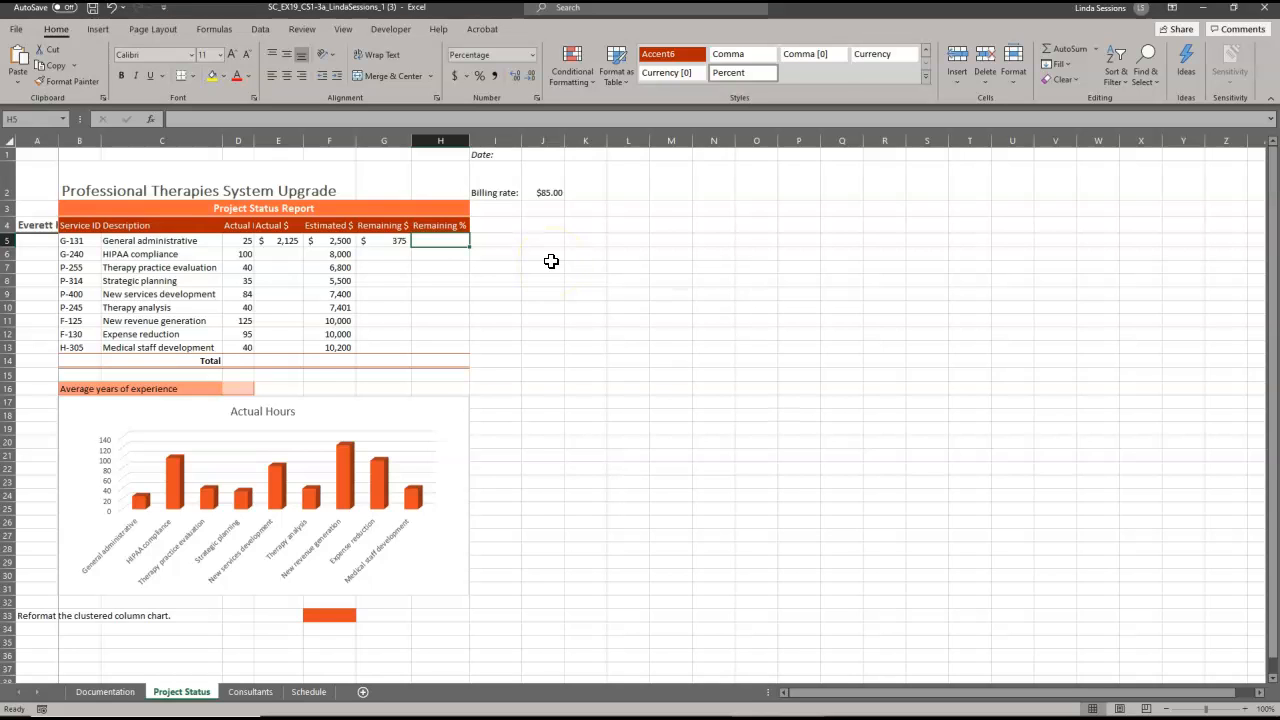
{"action": "type", "text": "="}
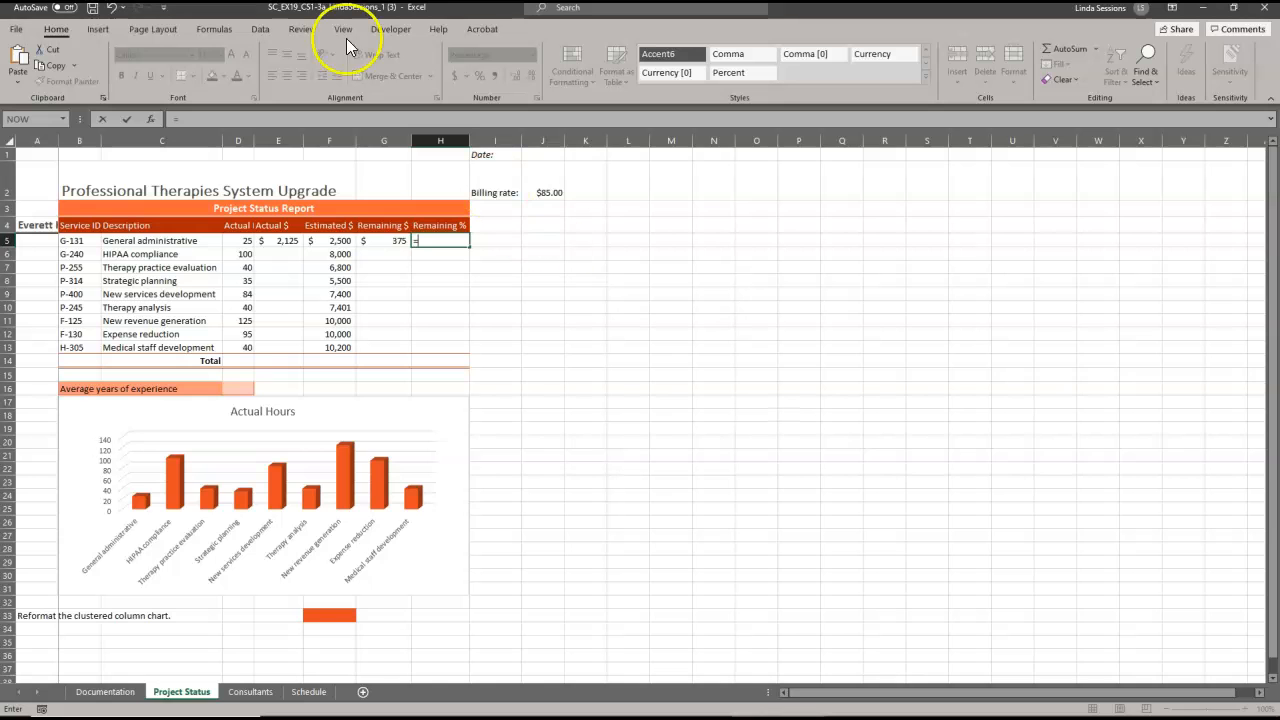
{"action": "left_click_drag", "start_coordinate": [0, 150], "coordinate": [692, 81]}
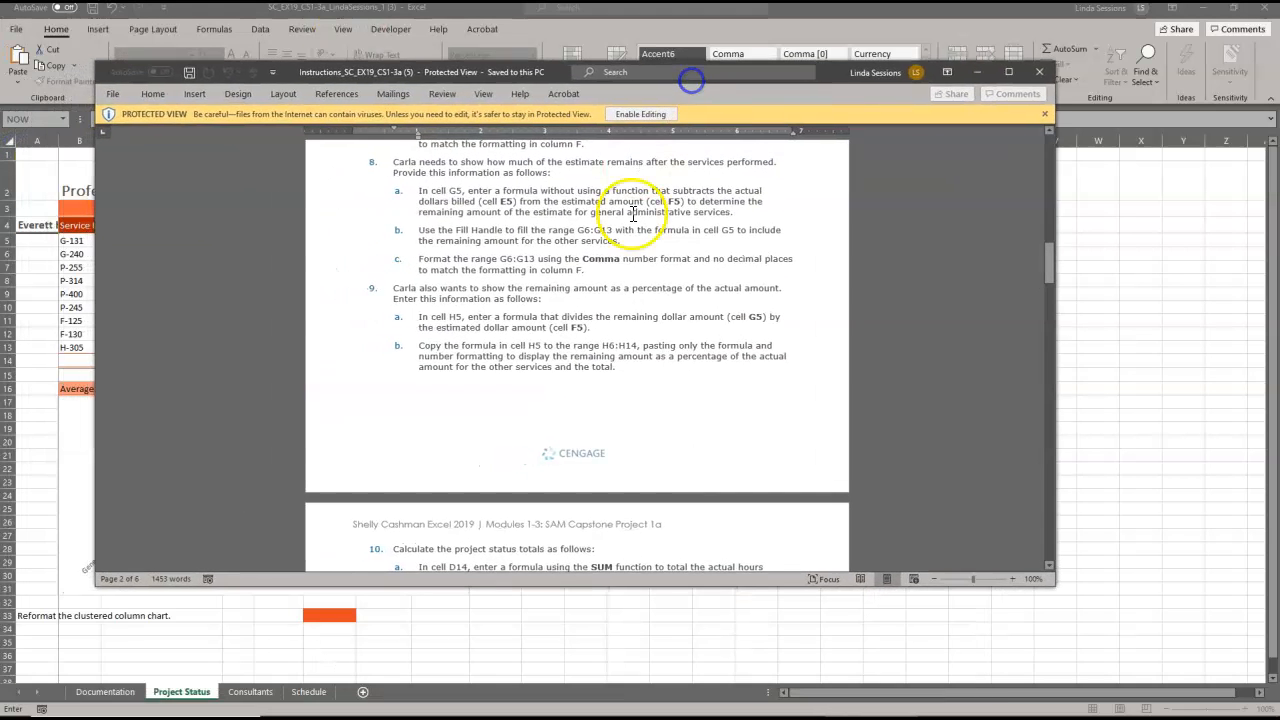
{"action": "left_click_drag", "start_coordinate": [1048, 253], "coordinate": [1049, 422]}
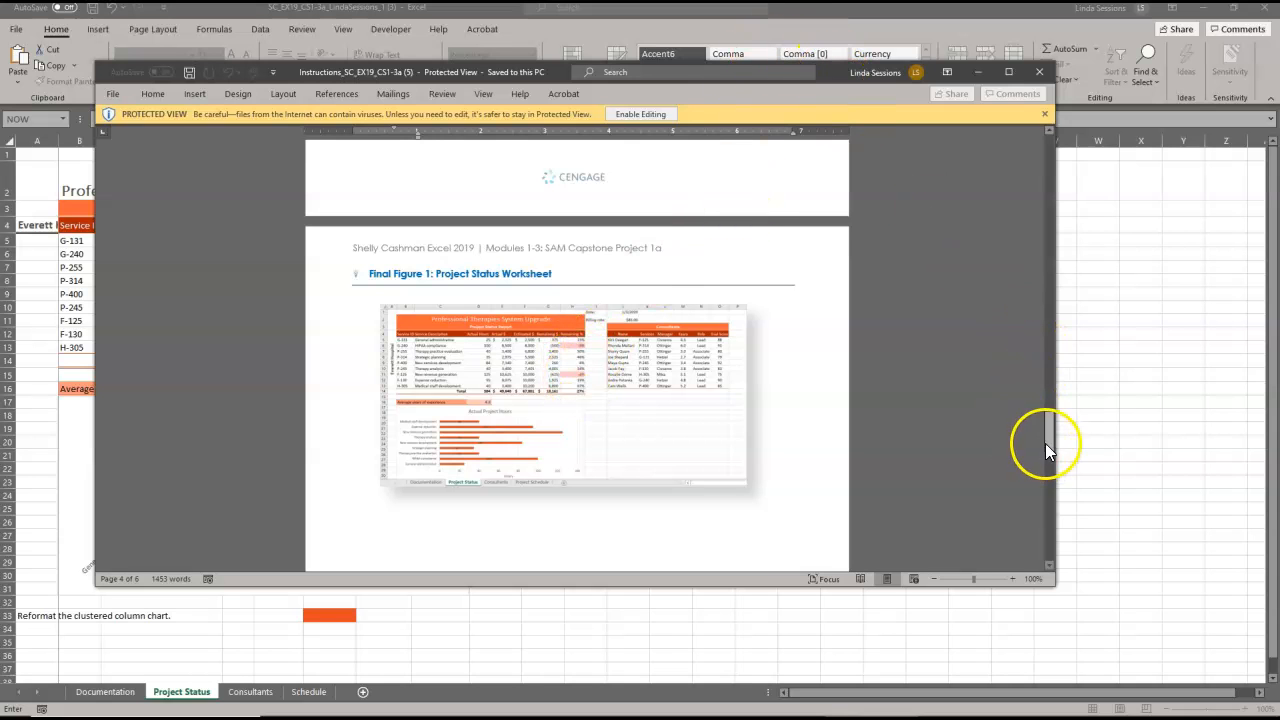
{"action": "left_click_drag", "start_coordinate": [1048, 437], "coordinate": [1057, 301]}
{"action": "left_click_drag", "start_coordinate": [833, 72], "coordinate": [0, 300]}
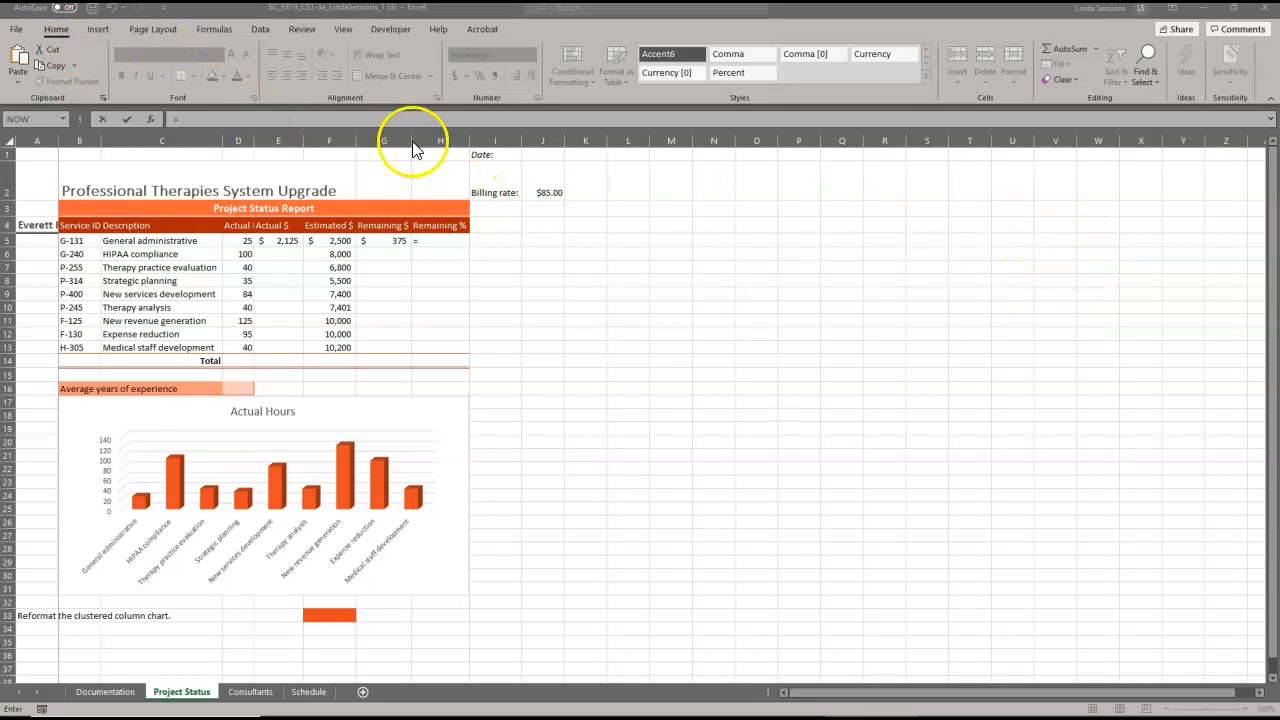
Cancel the unfinished H5 entry and apply Percentage format to H5:H13.
{"action": "left_click", "coordinate": [428, 242]}
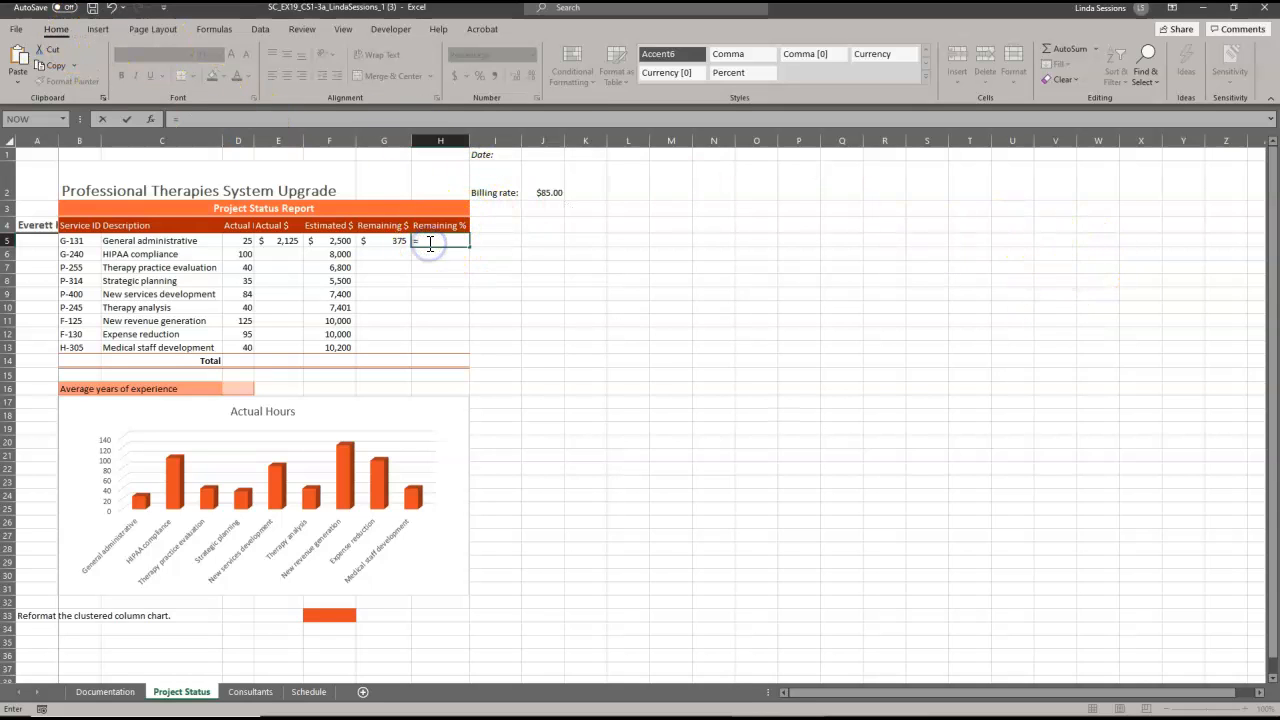
{"action": "key", "text": "Escape"}
{"action": "left_click", "coordinate": [578, 280]}
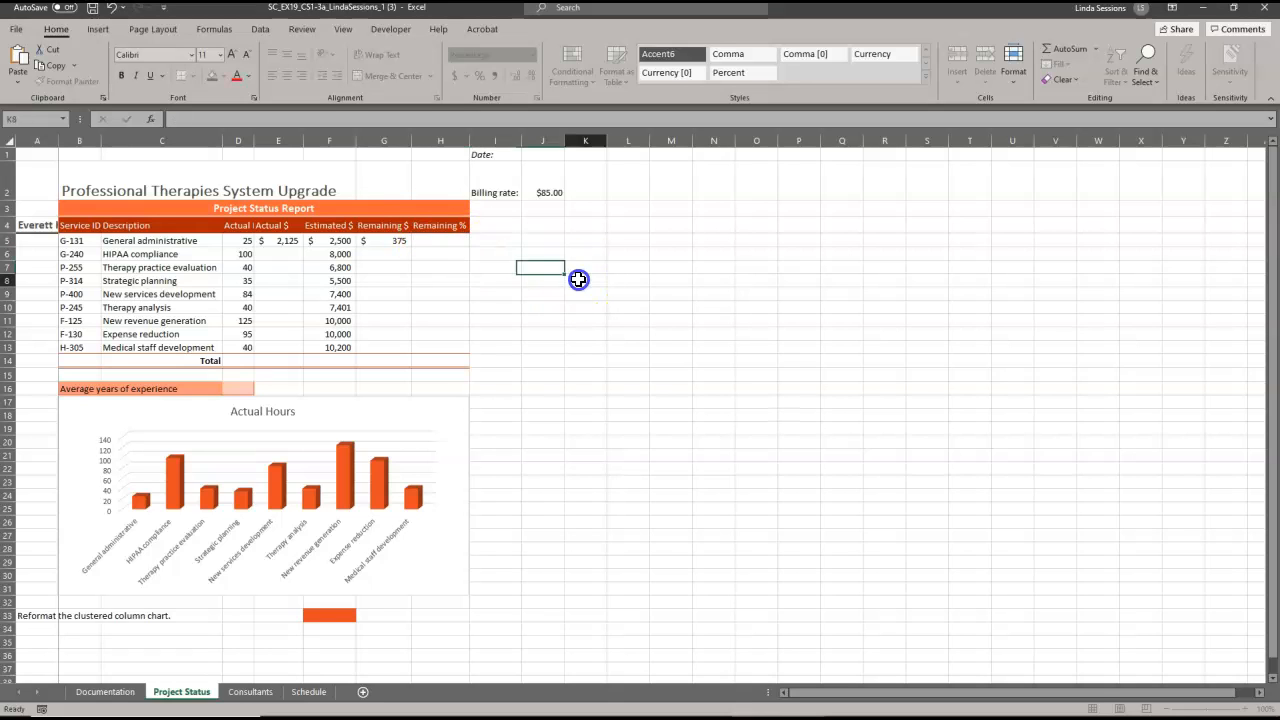
{"action": "left_click_drag", "start_coordinate": [438, 242], "coordinate": [445, 349]}
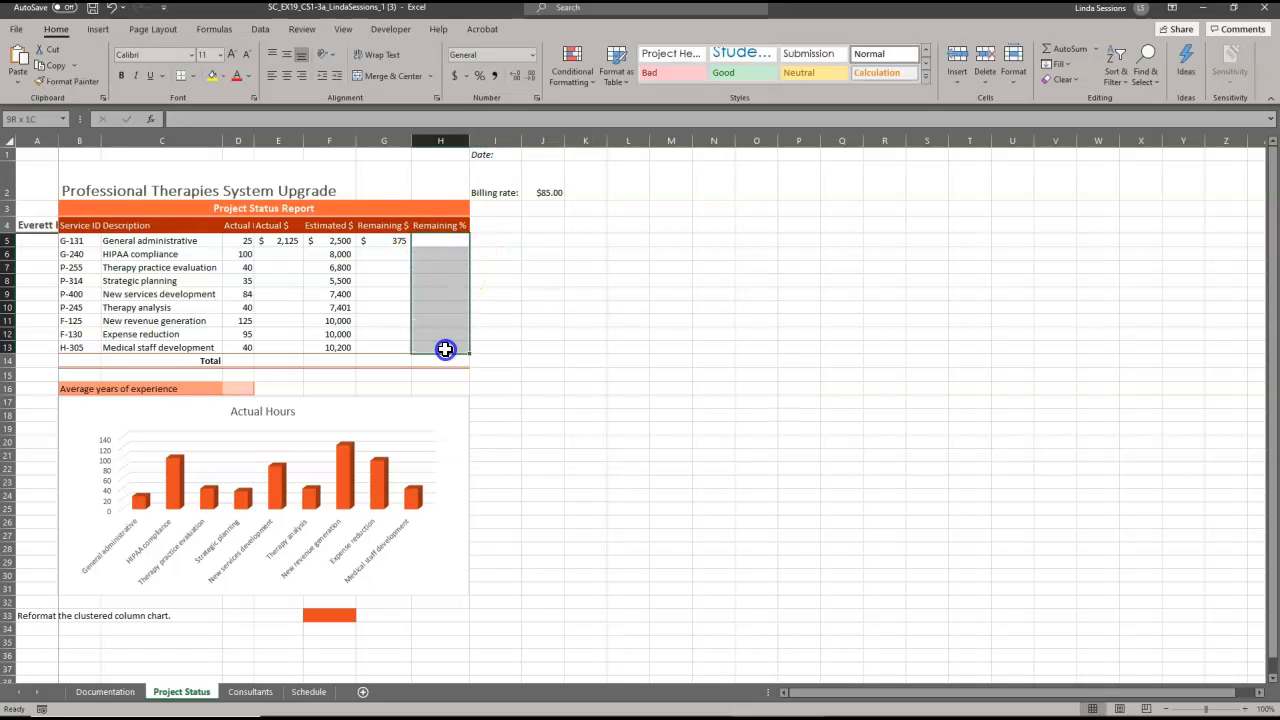
{"action": "key", "text": "ctrl+shift+5"}
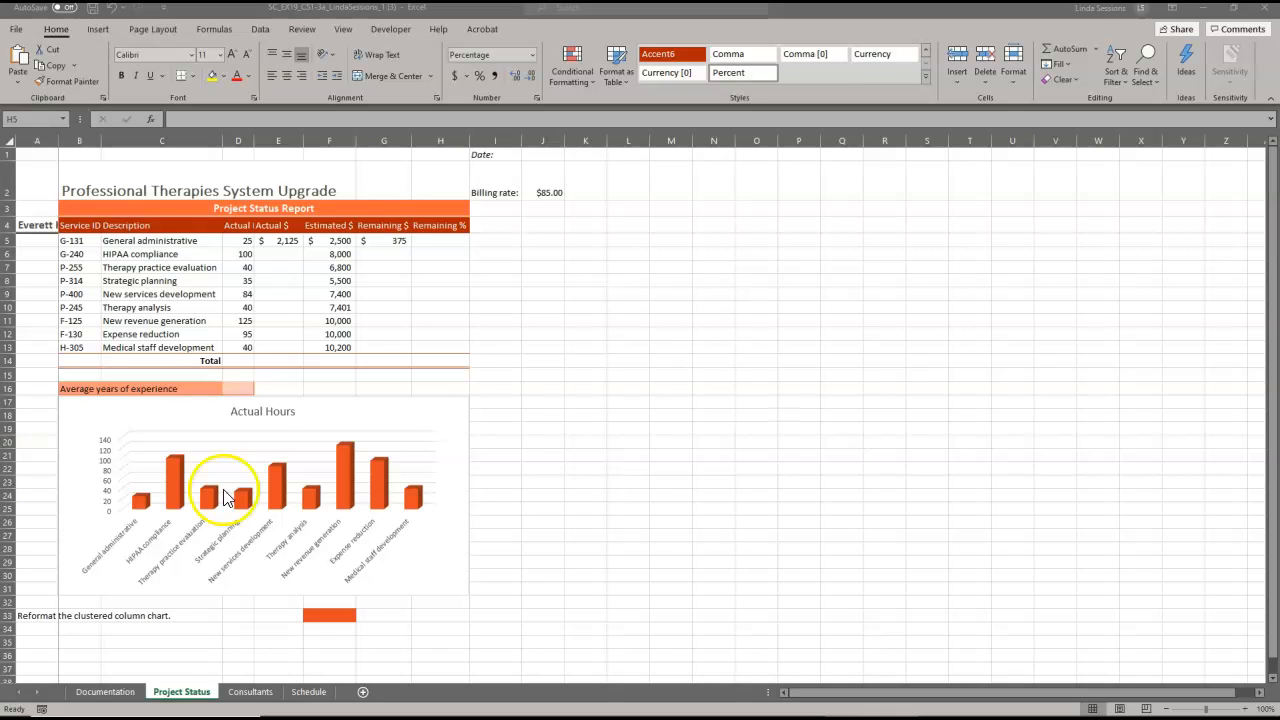
Copy the Consultants table B2:G12 and return to the Project Status sheet.
{"action": "left_click", "coordinate": [249, 692]}
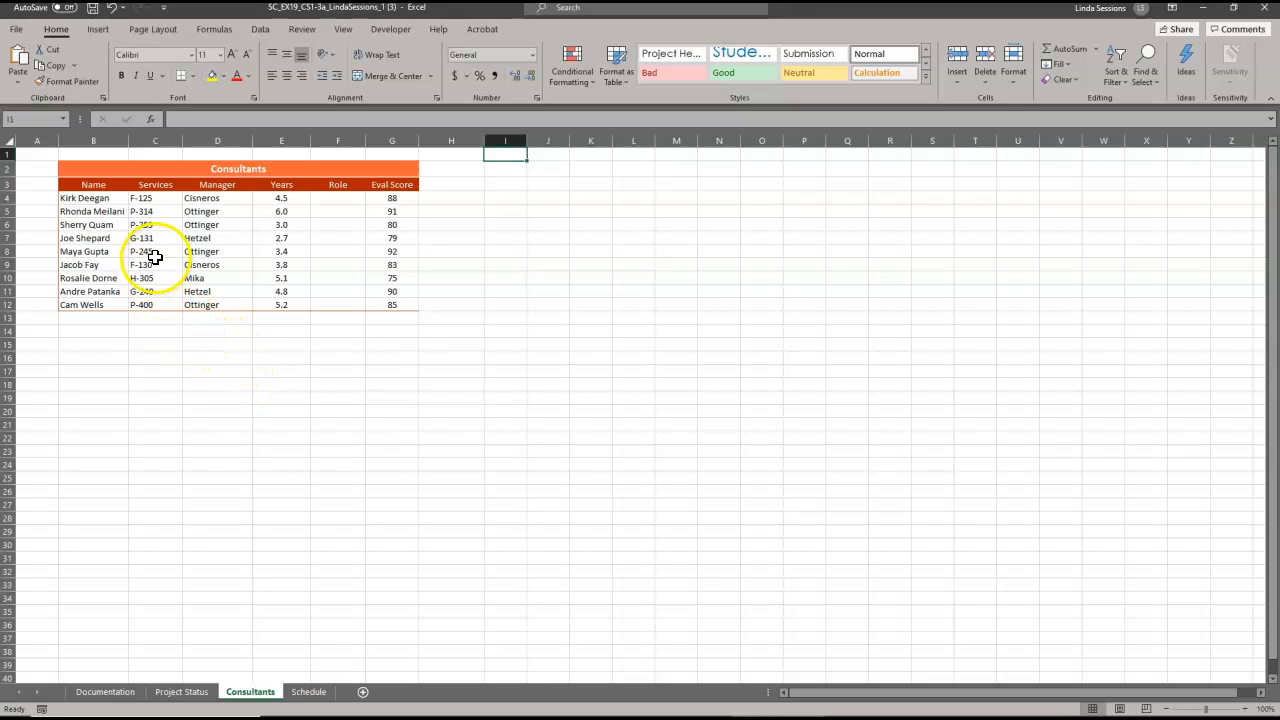
{"action": "left_click_drag", "start_coordinate": [86, 168], "coordinate": [344, 304]}
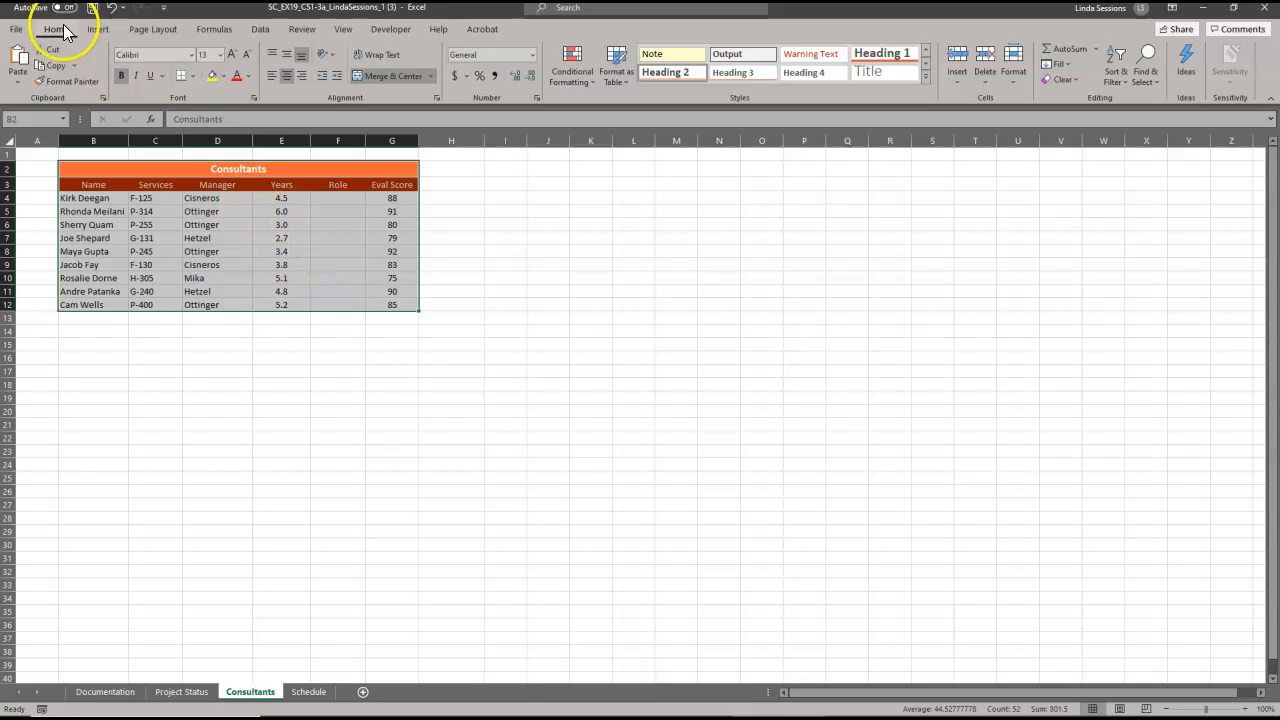
{"action": "left_click", "coordinate": [48, 68]}
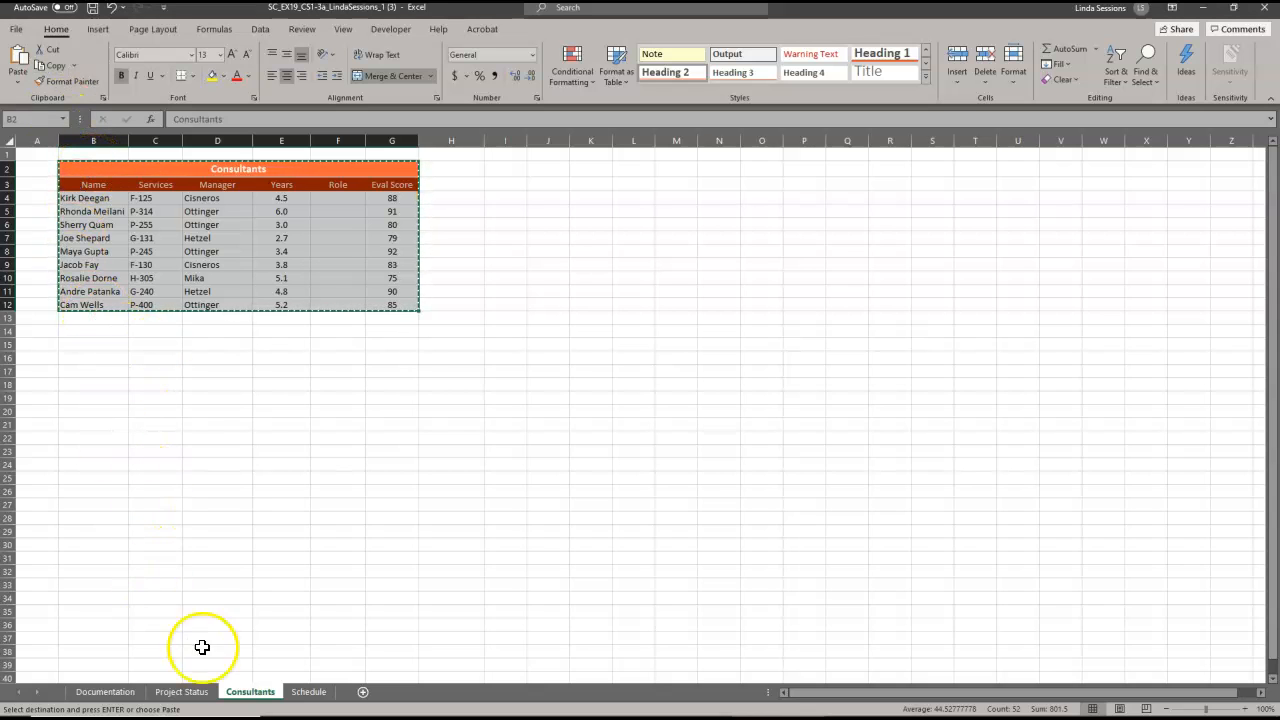
{"action": "left_click", "coordinate": [181, 694]}
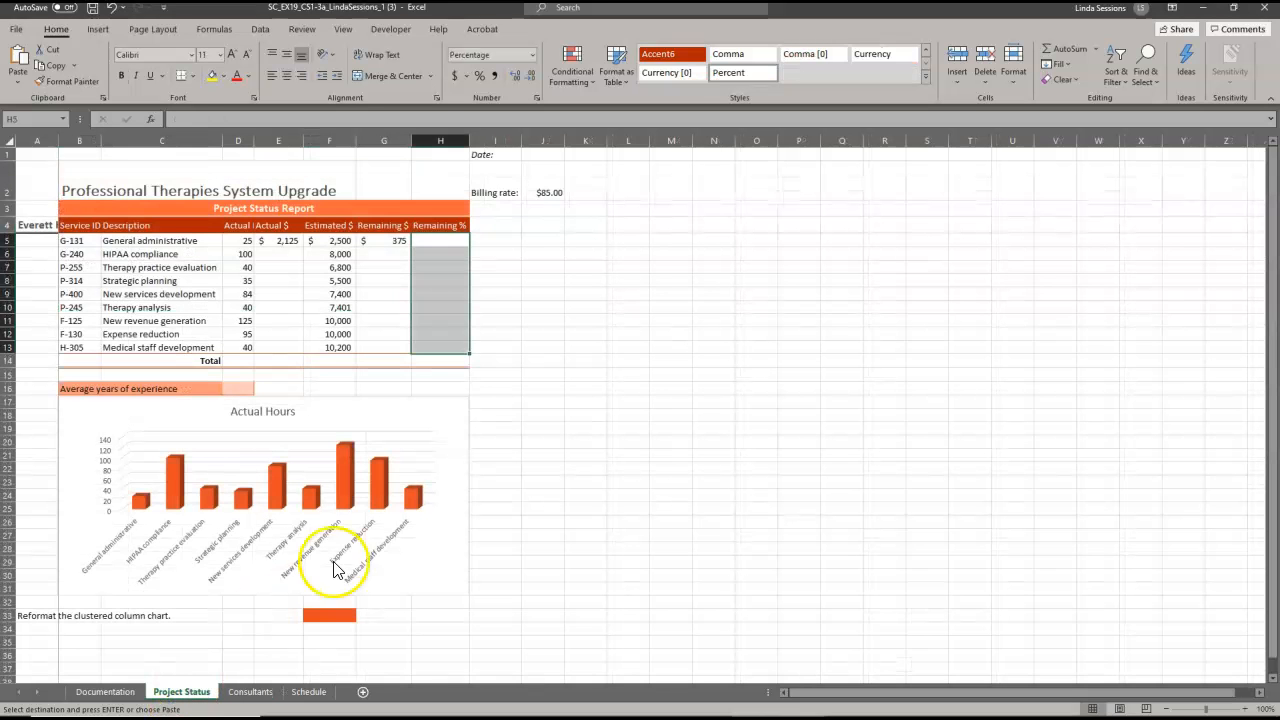
Paste the Consultants table at J3 with Keep Source Formatting, preserving its orange styling.
{"action": "left_click", "coordinate": [543, 209]}
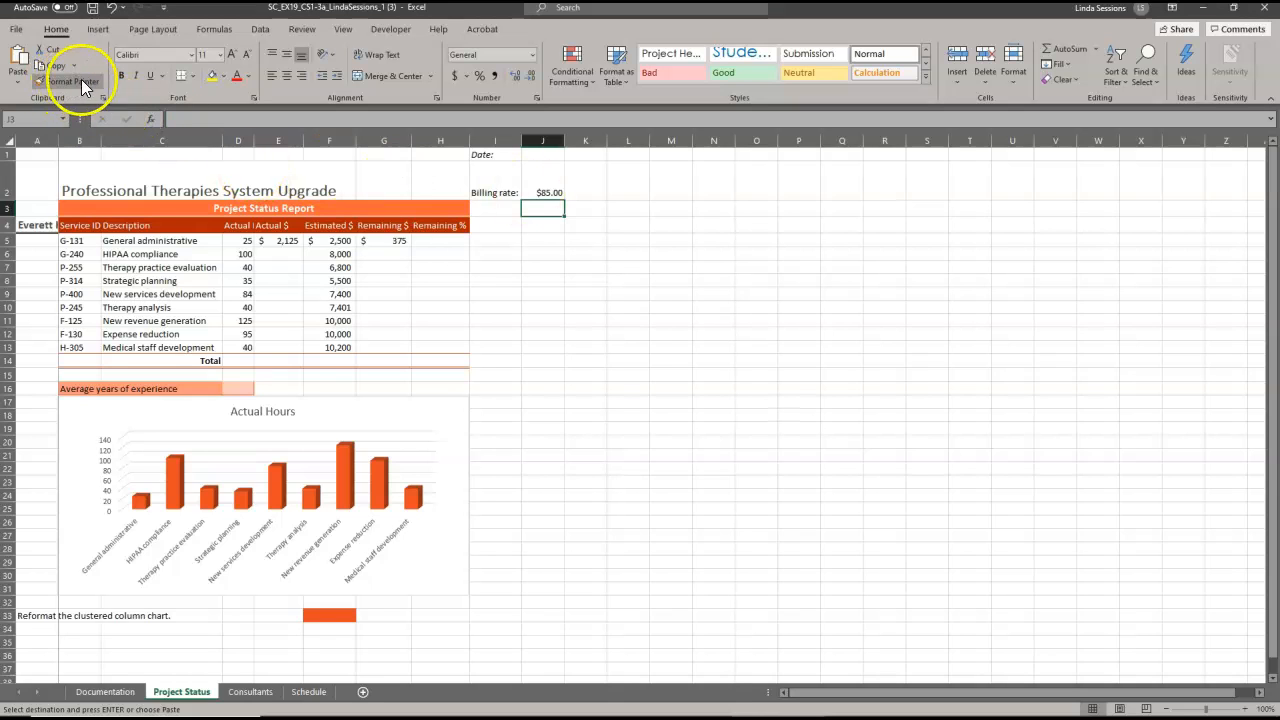
{"action": "left_click", "coordinate": [15, 82]}
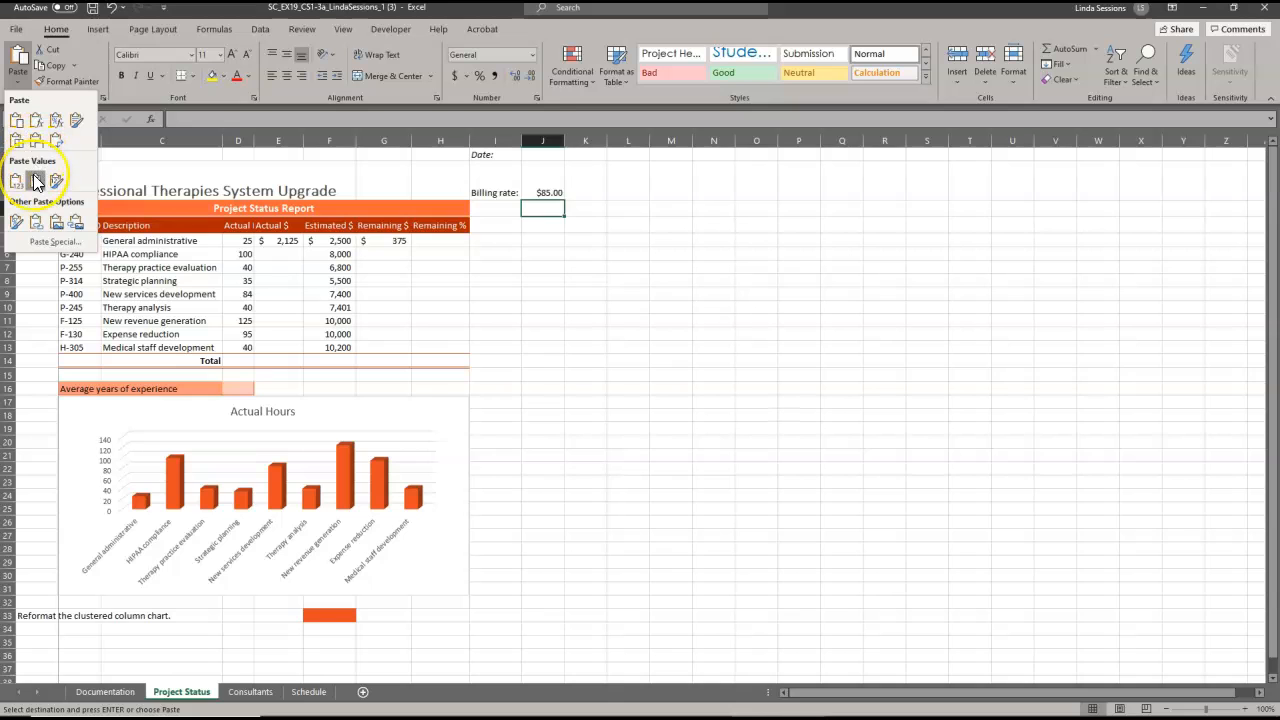
{"action": "left_click", "coordinate": [76, 121]}
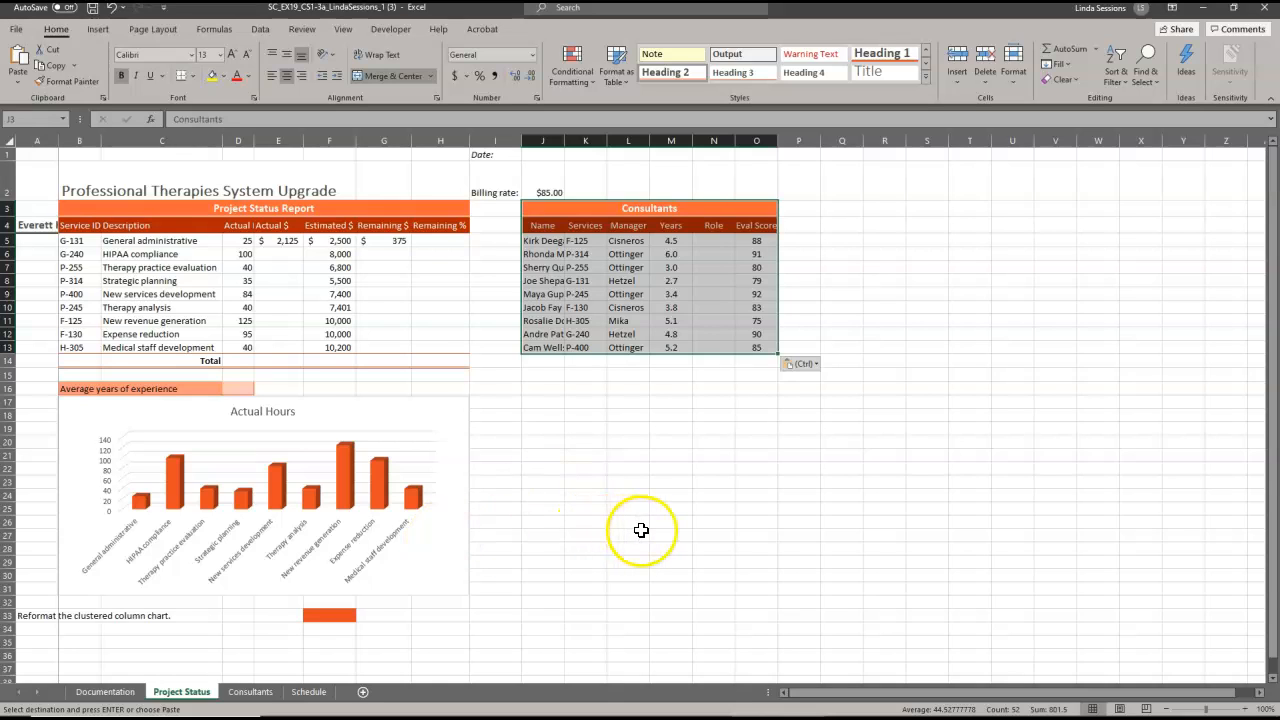
{"action": "left_click", "coordinate": [623, 469]}
{"action": "left_click", "coordinate": [711, 242]}
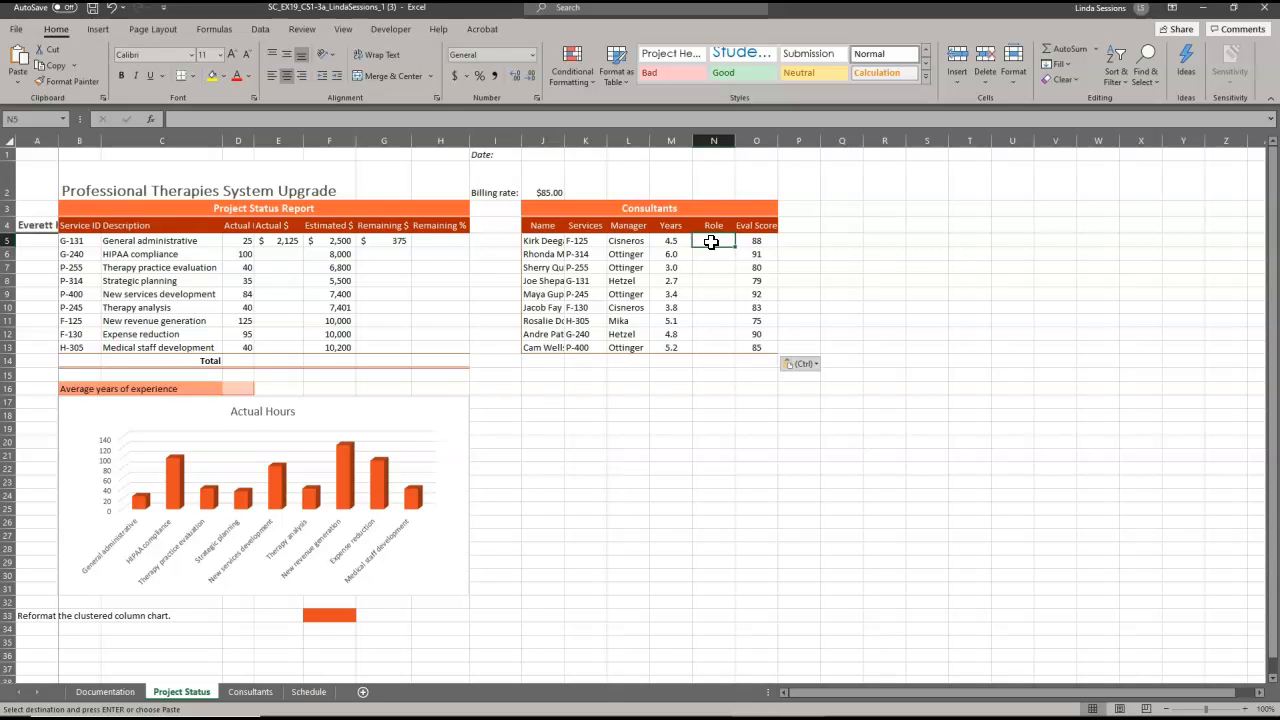
Insert an IF function into N5 from the Formulas tab's Logical functions.
{"action": "left_click", "coordinate": [212, 30]}
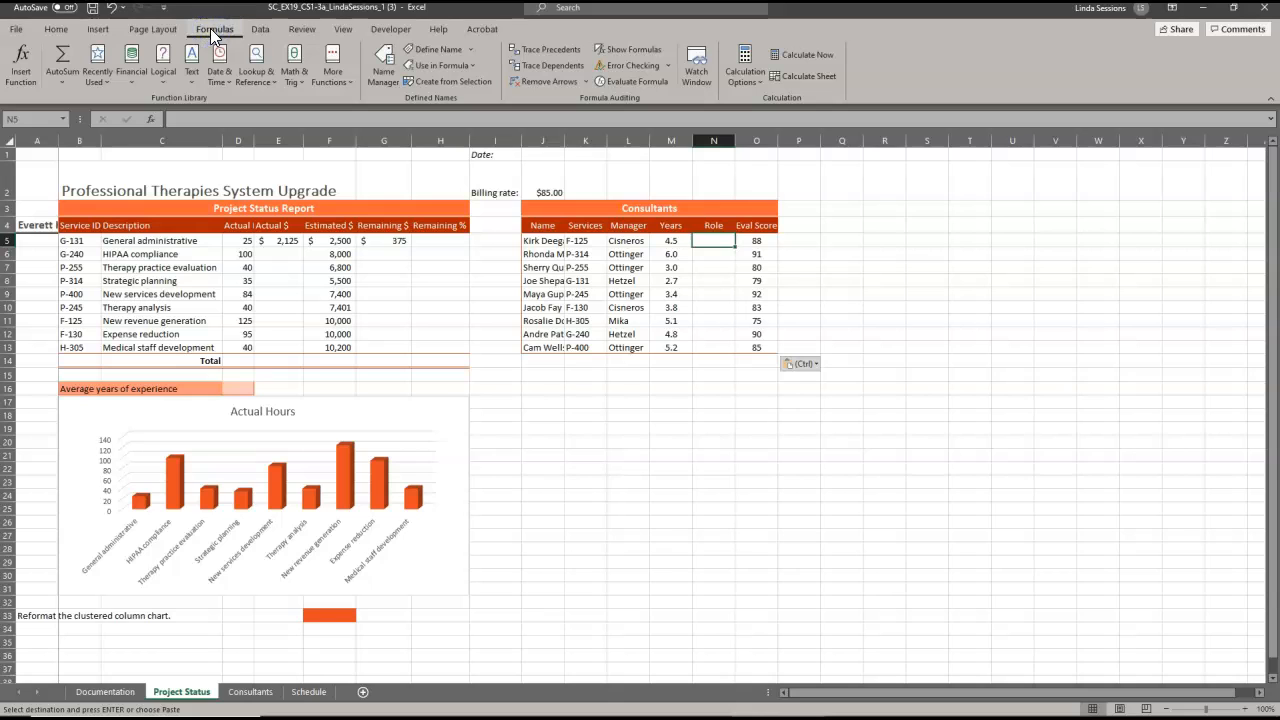
{"action": "left_click", "coordinate": [338, 79]}
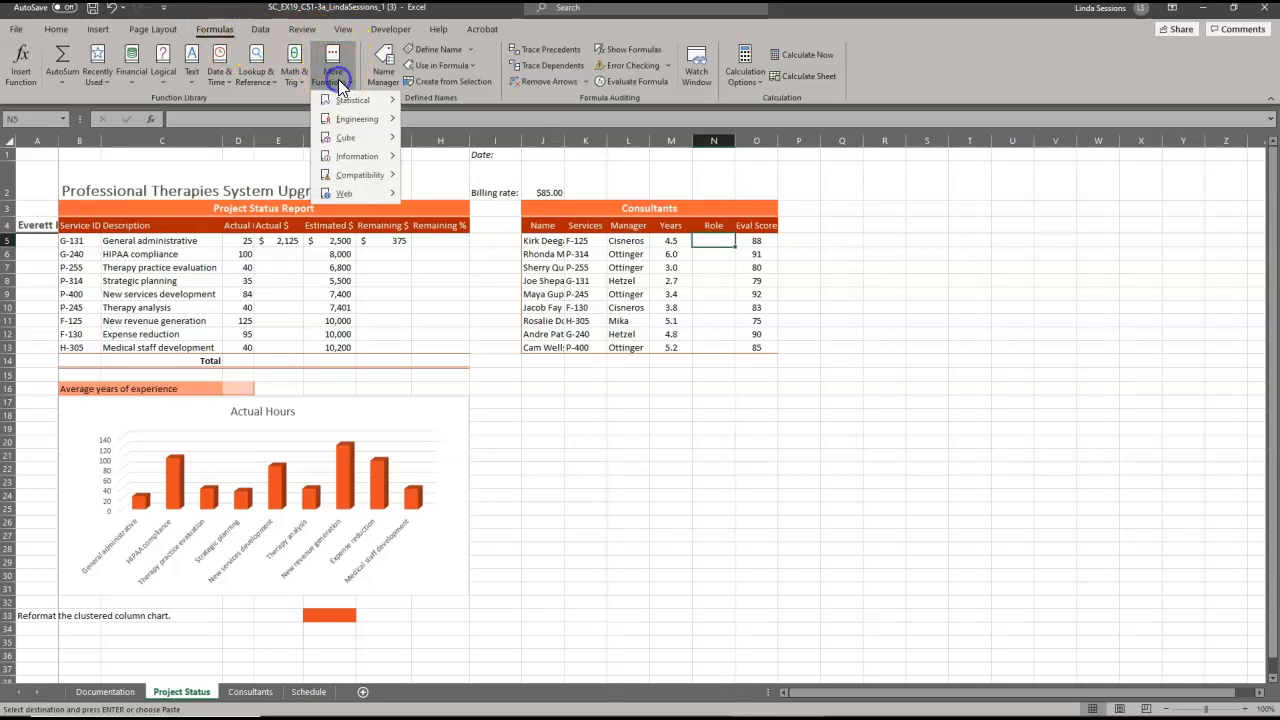
{"action": "mouse_move", "coordinate": [341, 100]}
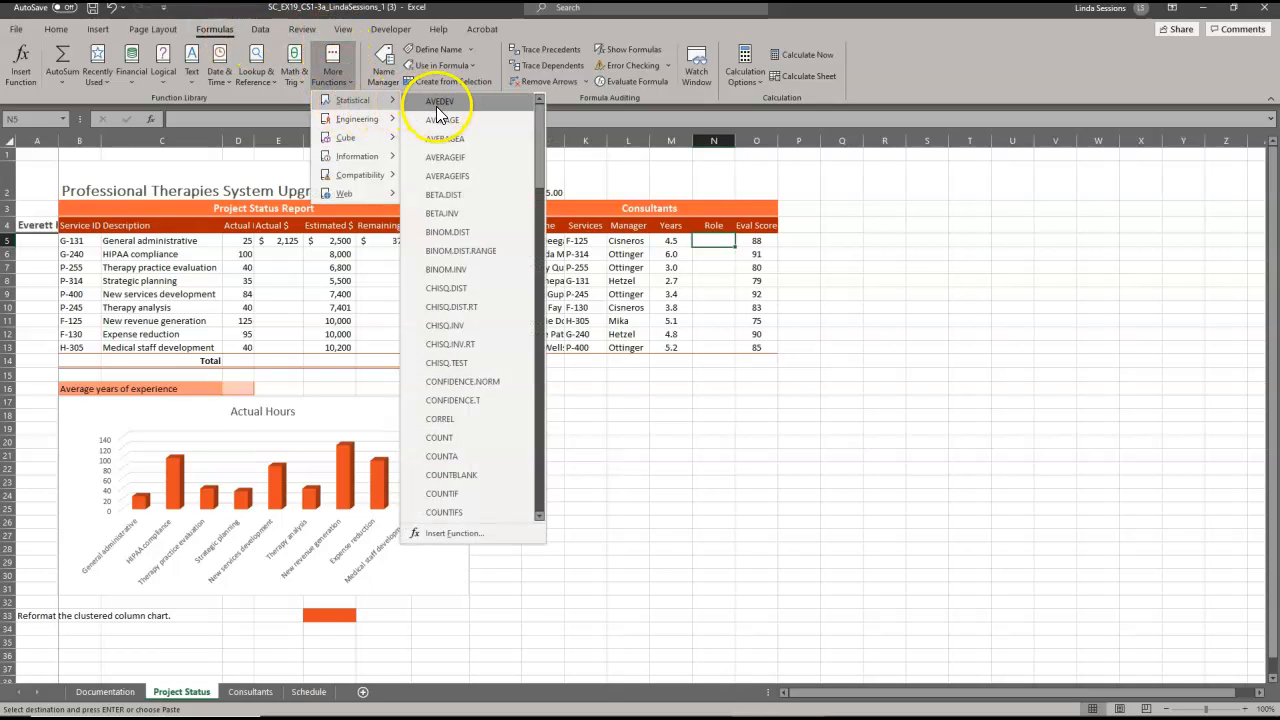
{"action": "left_click", "coordinate": [162, 76]}
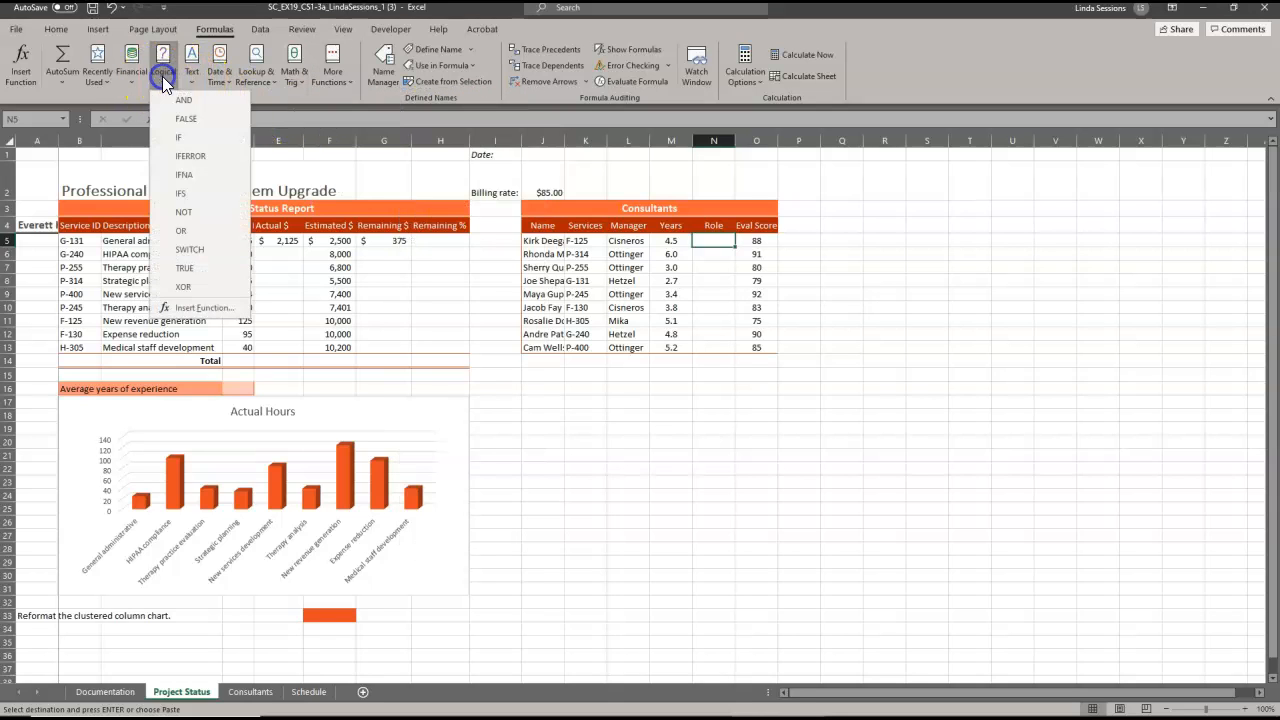
{"action": "left_click", "coordinate": [191, 139]}
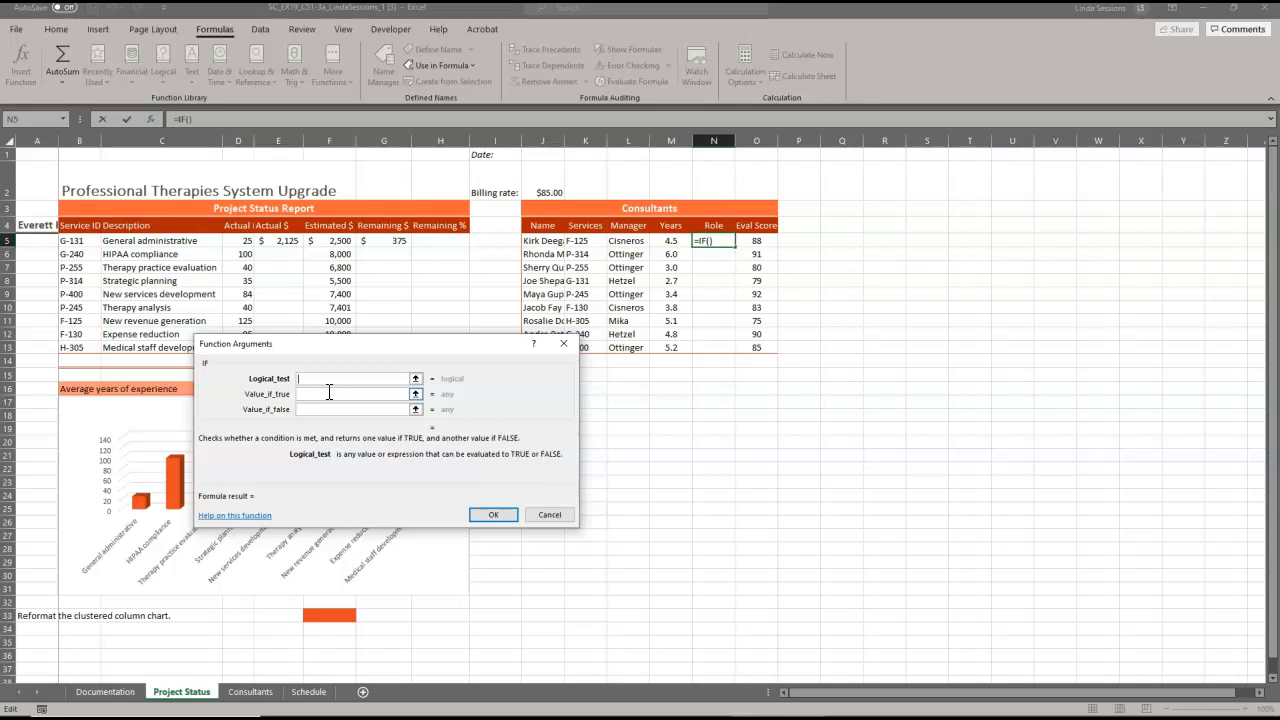
Build the IF in N5 with condition M5 >=4, returning "Lead" if true and "Associate" otherwise.
{"action": "type", "text": "M%"}
{"action": "key", "text": "BackSpace"}
{"action": "type", "text": "5 >=4"}
{"action": "left_click", "coordinate": [308, 393]}
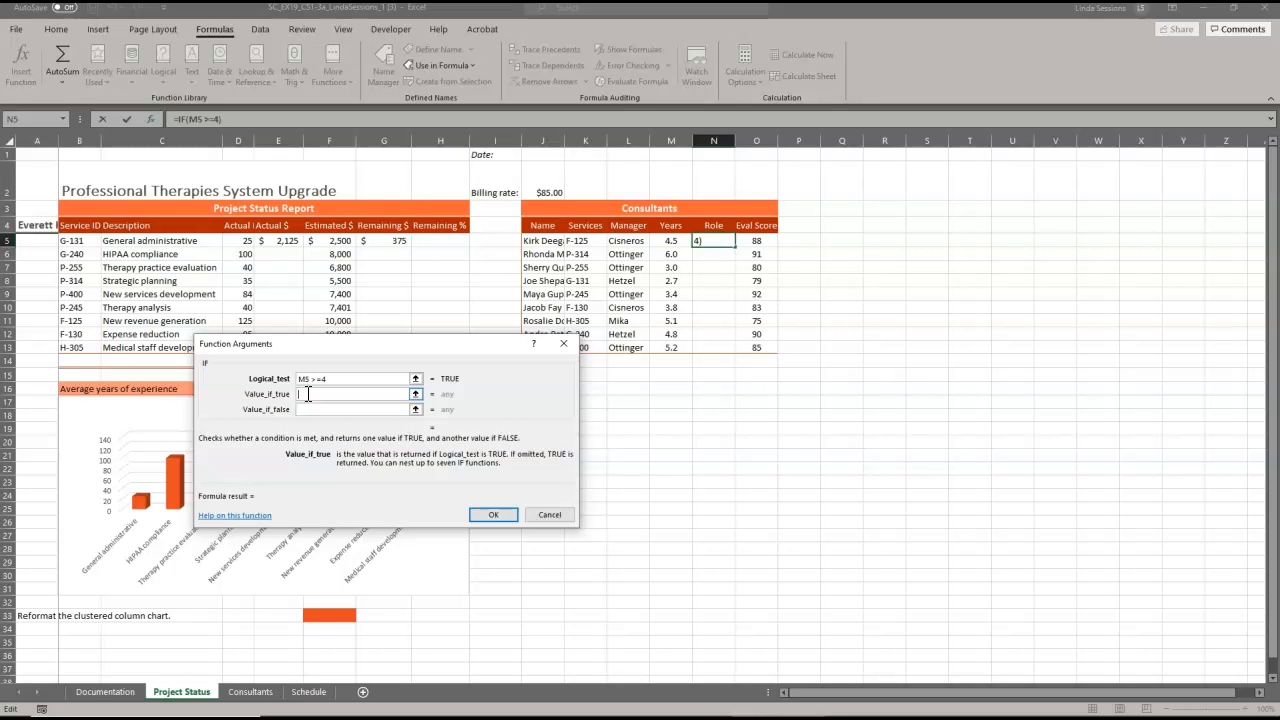
{"action": "type", "text": "Lead"}
{"action": "left_click", "coordinate": [312, 409]}
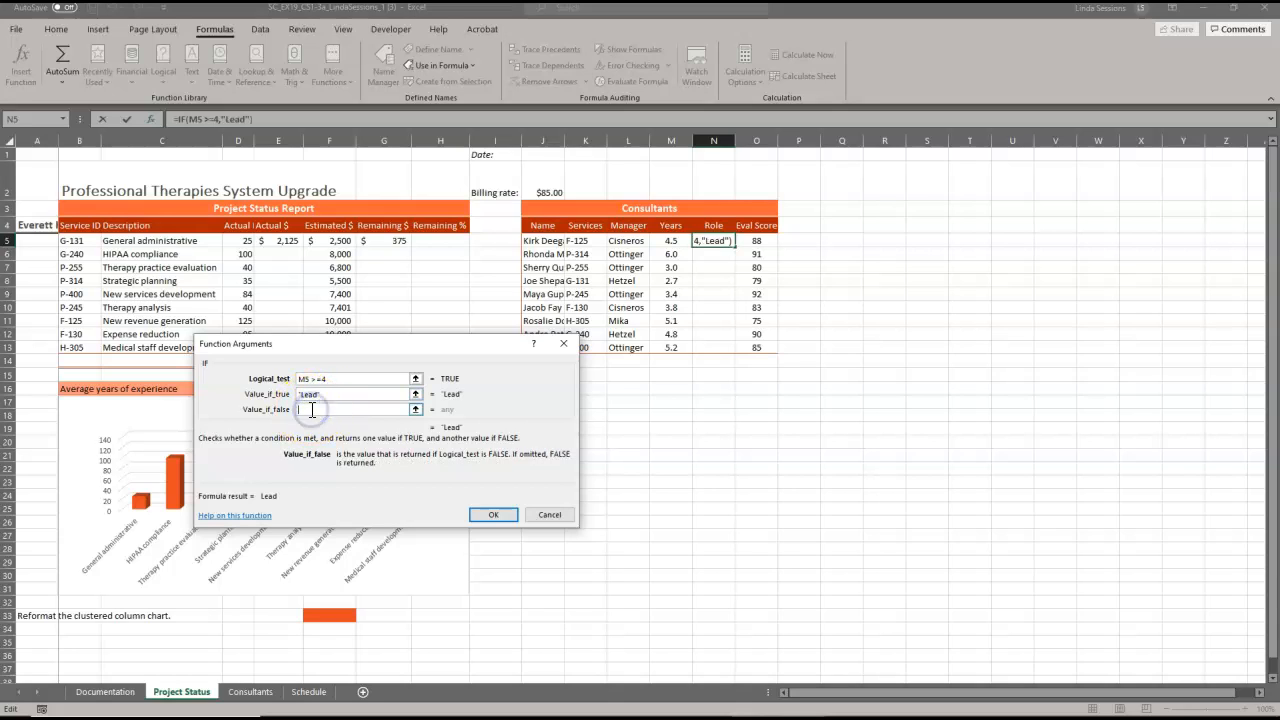
{"action": "type", "text": "Associ"}
{"action": "type", "text": "ate"}
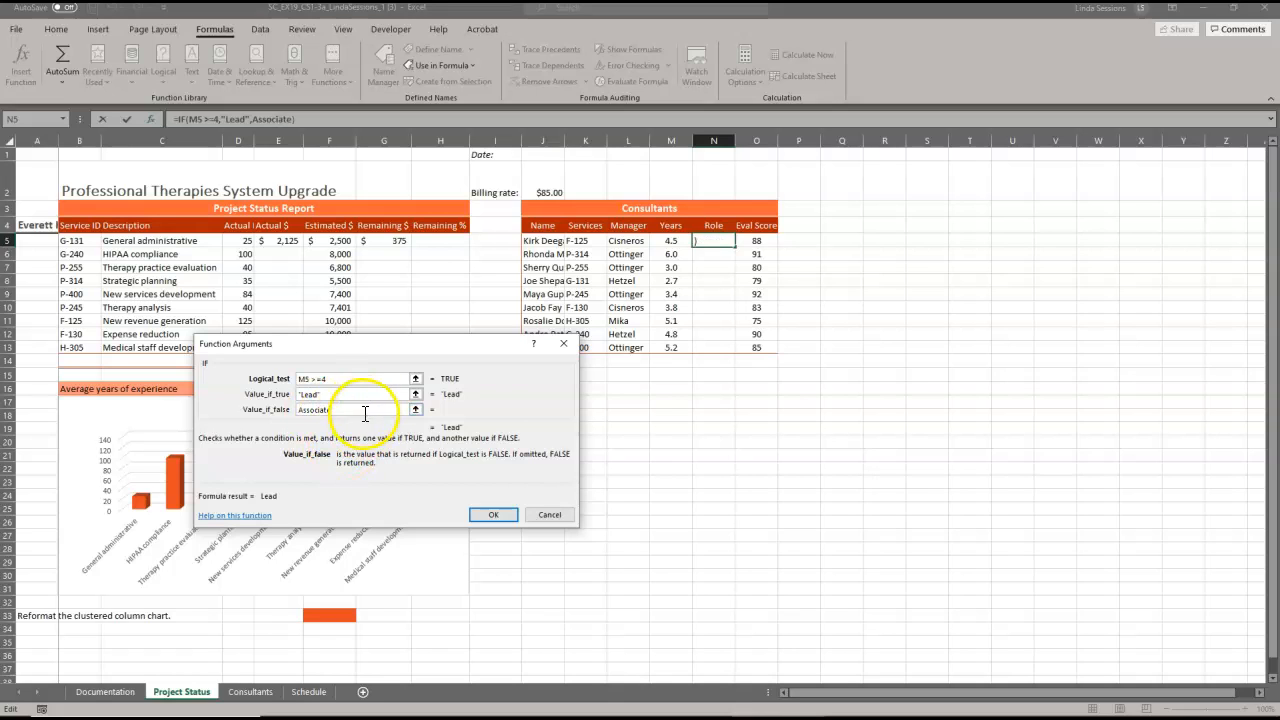
{"action": "left_click", "coordinate": [492, 514]}
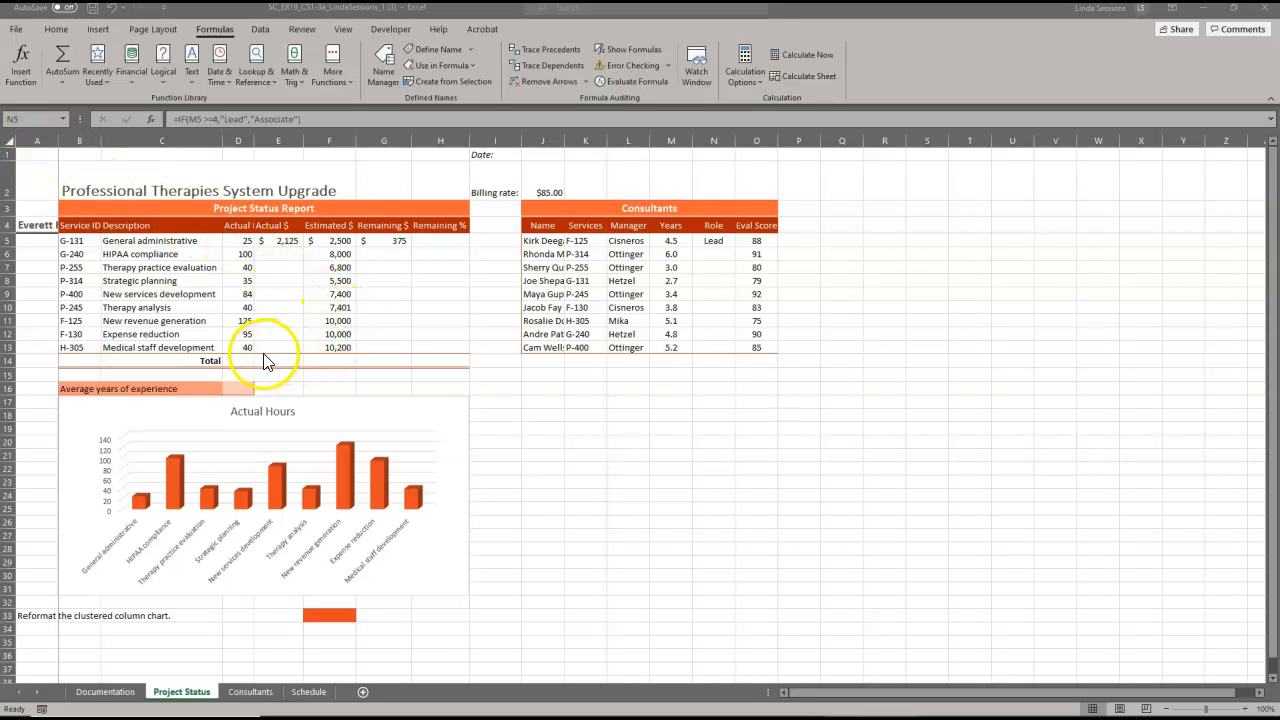
{"action": "double_click", "coordinate": [238, 388]}
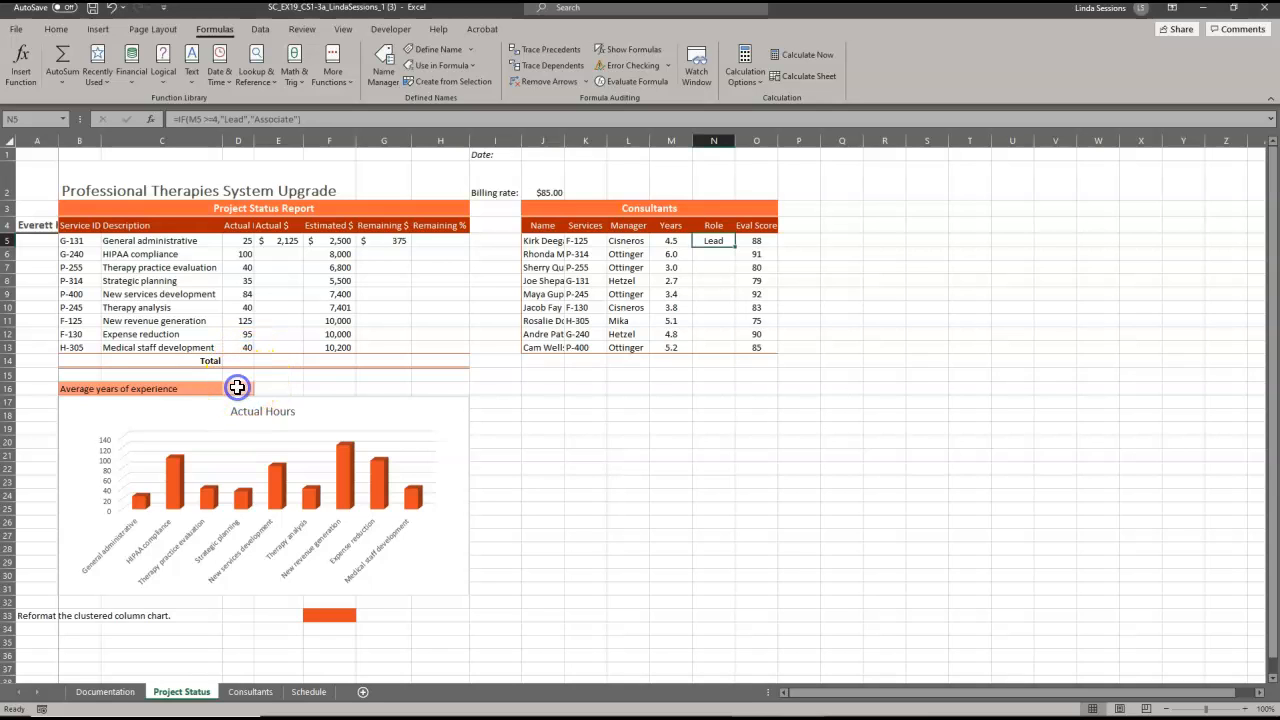
{"action": "left_click", "coordinate": [237, 388]}
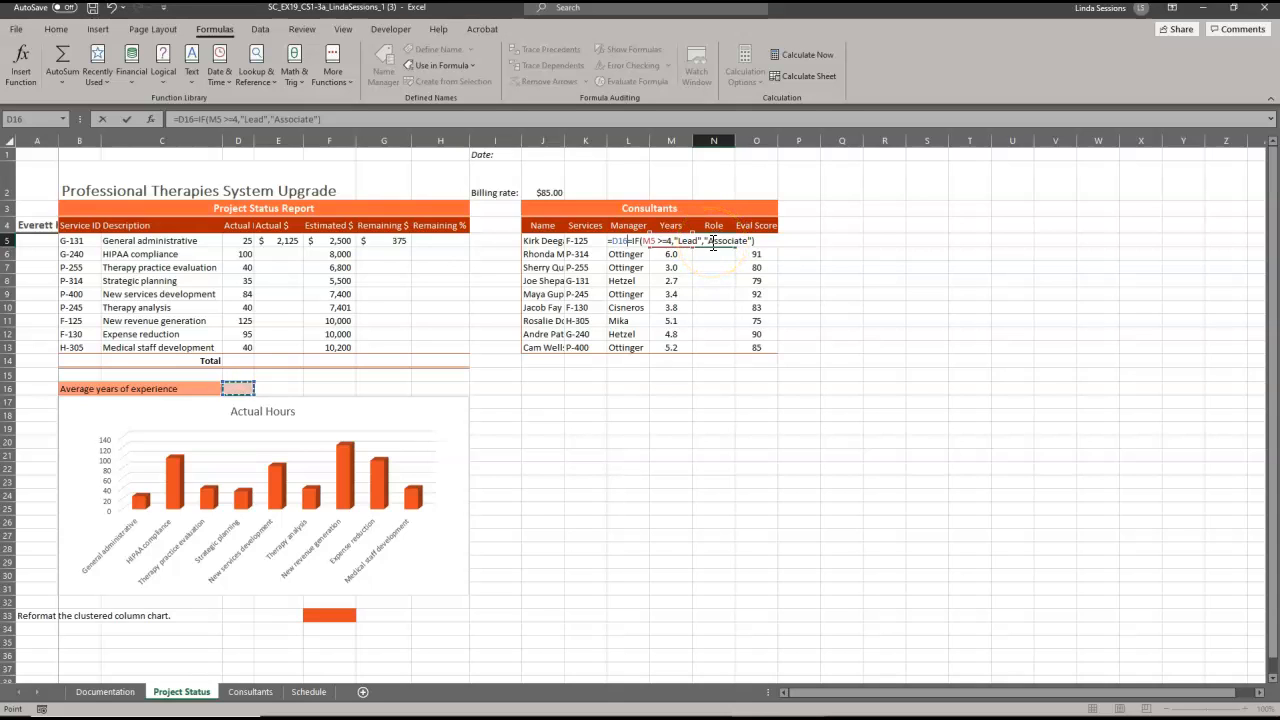
{"action": "key", "text": "Escape"}
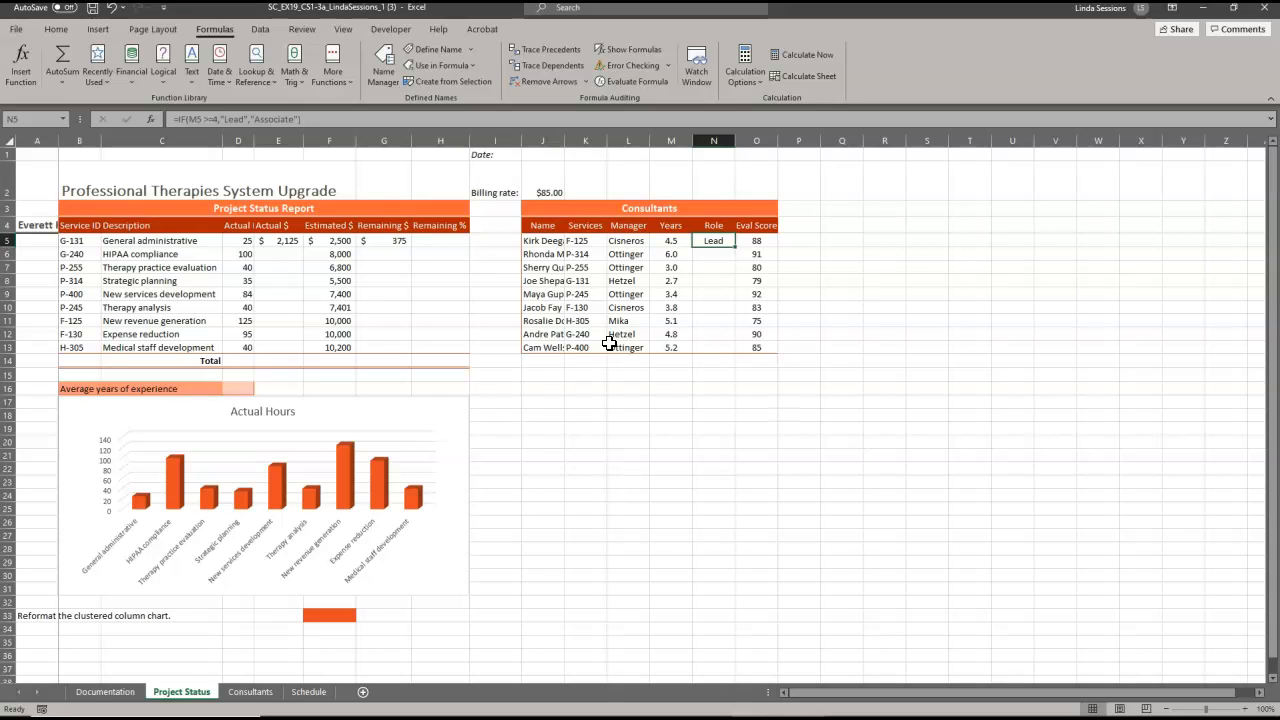
Select cell D16, then select the Actual Hours column chart.
{"action": "left_click", "coordinate": [234, 390]}
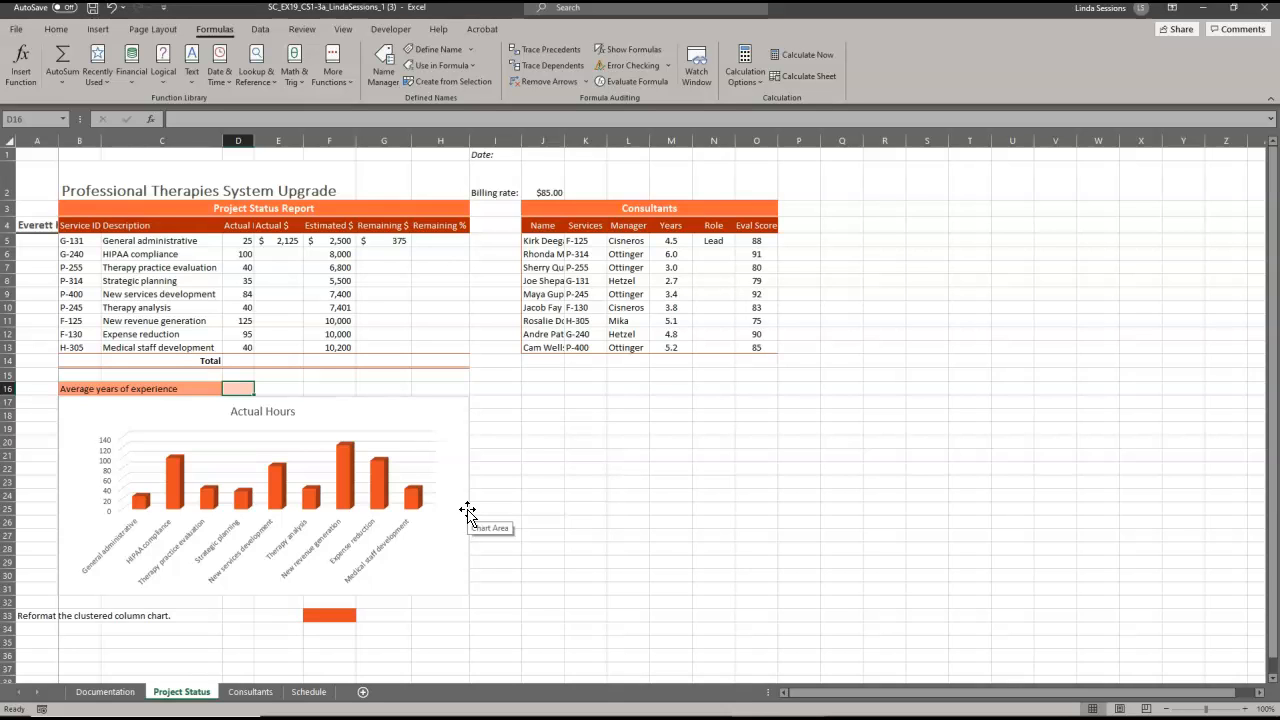
{"action": "left_click", "coordinate": [331, 420]}
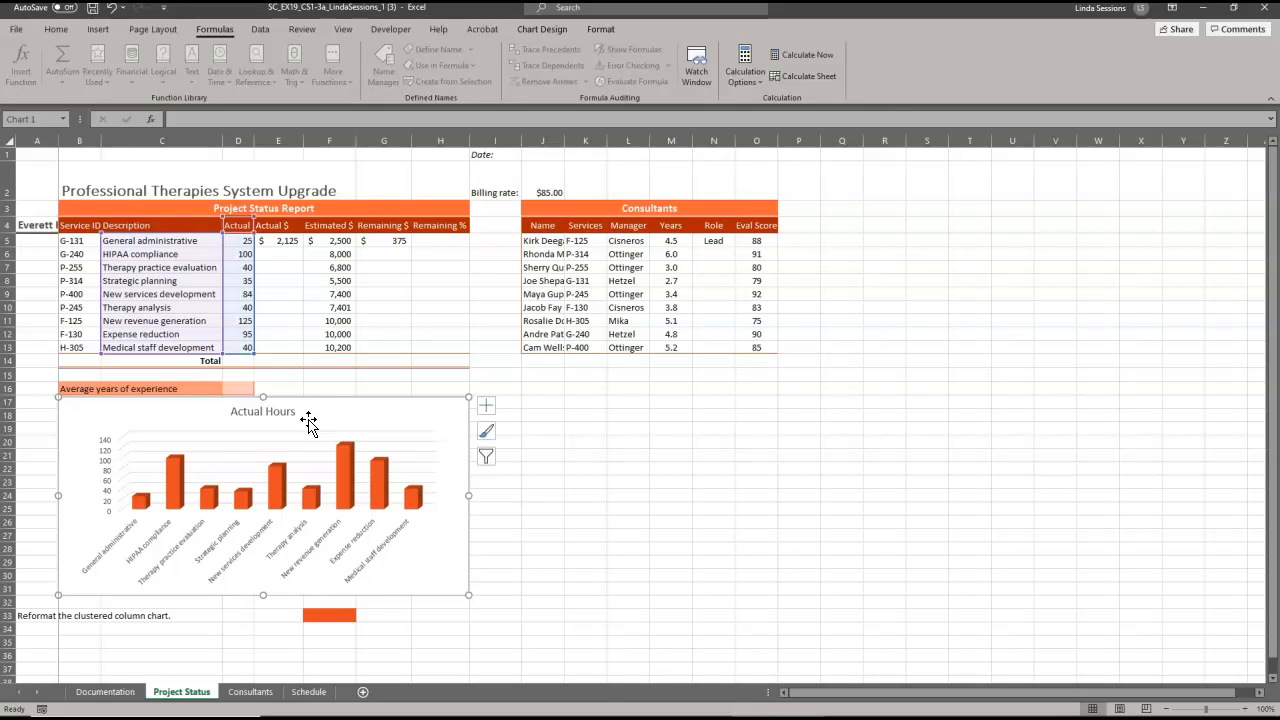
{"action": "left_click", "coordinate": [539, 33]}
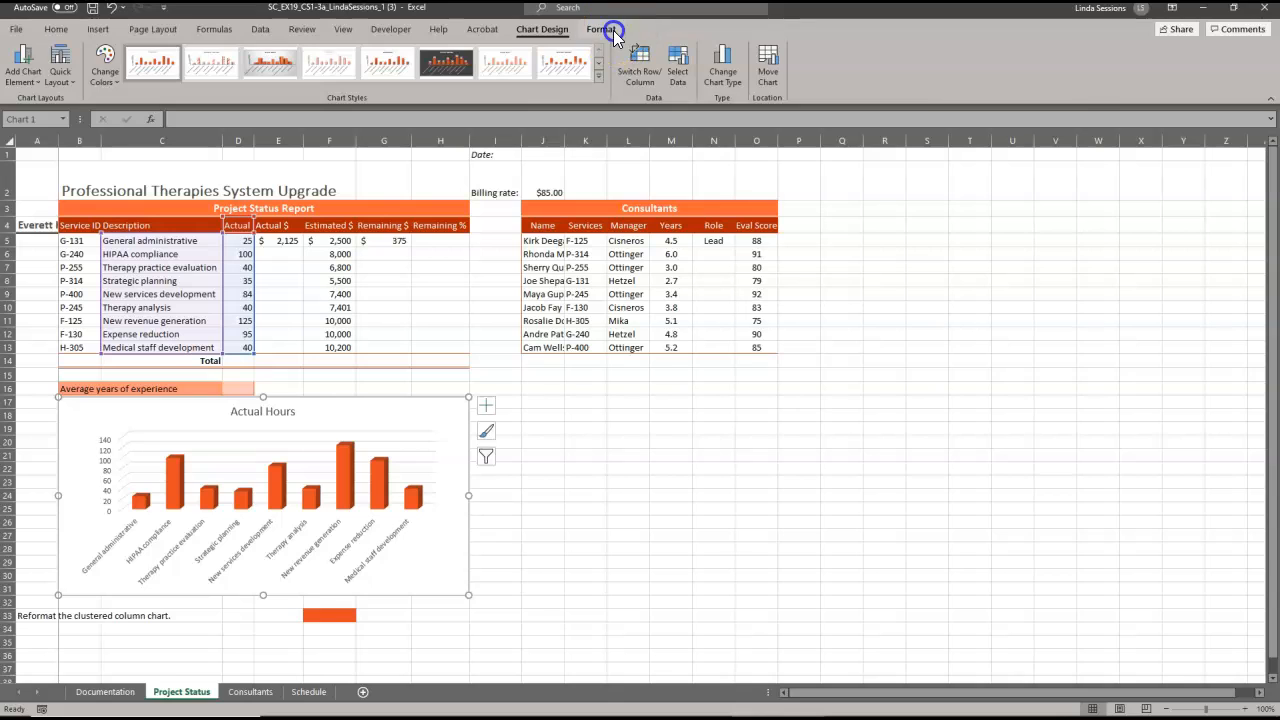
{"action": "left_click", "coordinate": [612, 32]}
{"action": "left_click", "coordinate": [540, 33]}
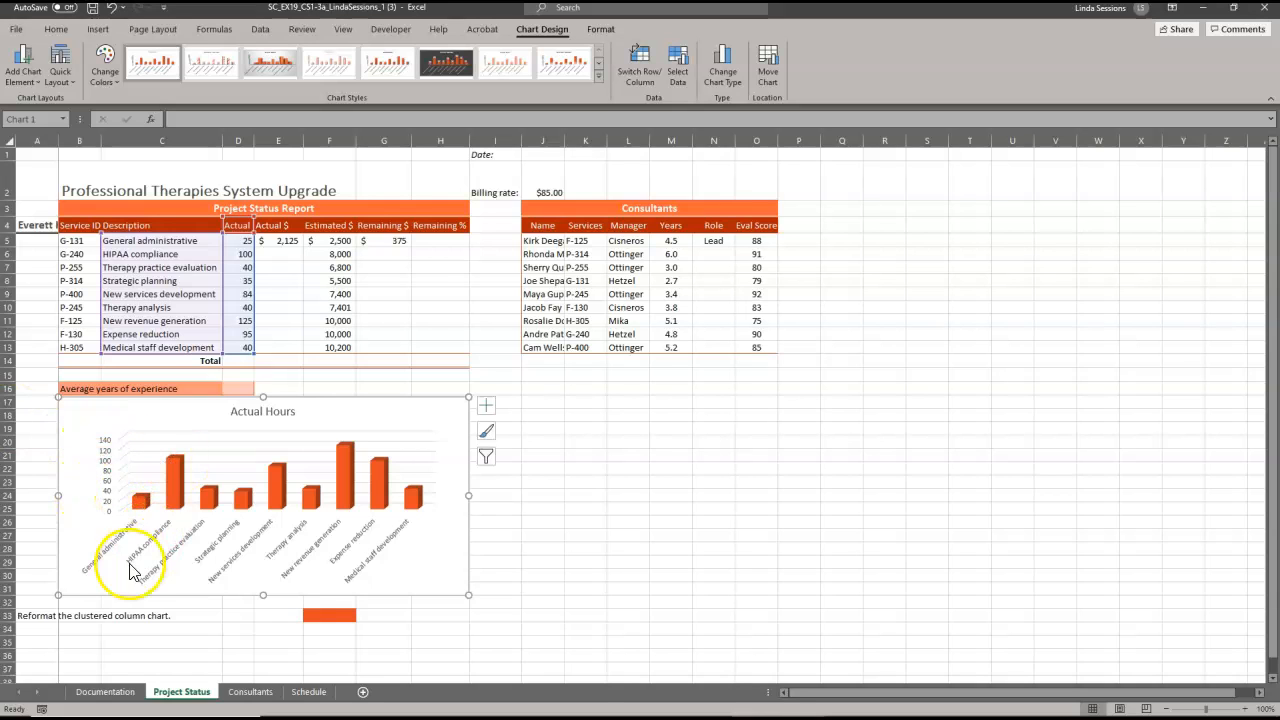
{"action": "left_click", "coordinate": [9, 615]}
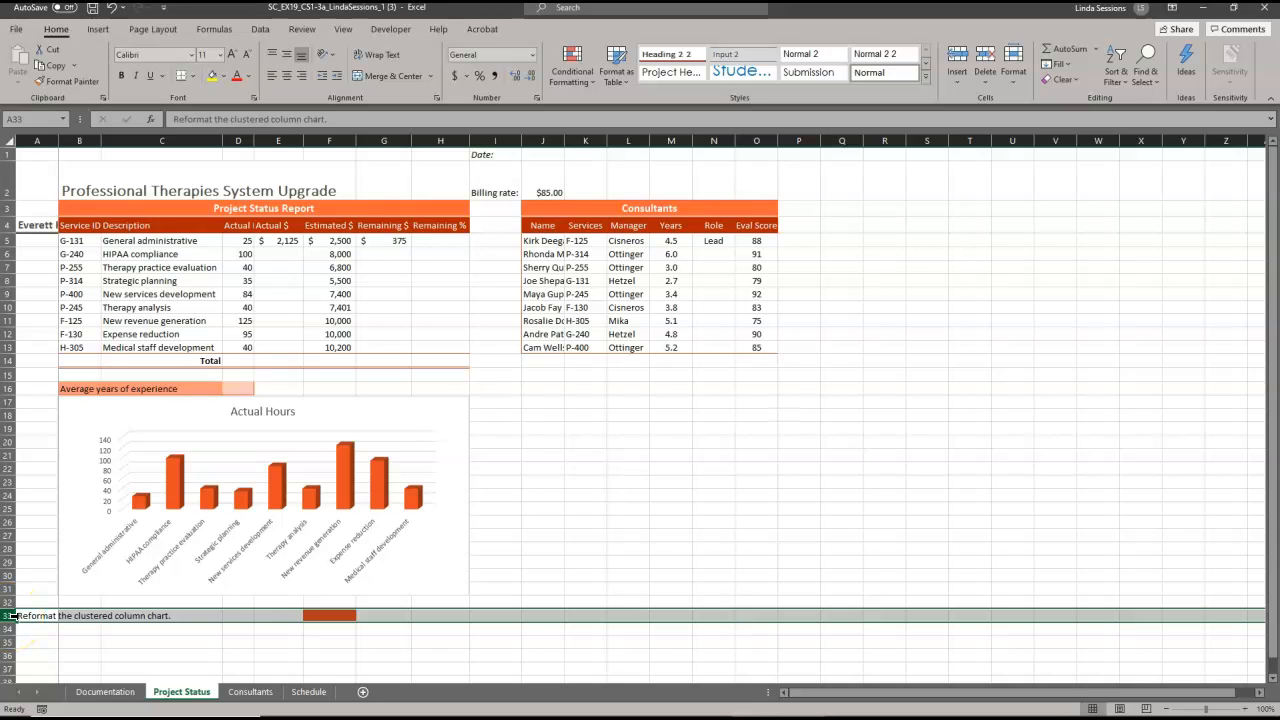
Delete row 33 holding the chart-reformat note, then go to the Schedule sheet.
{"action": "right_click", "coordinate": [9, 615]}
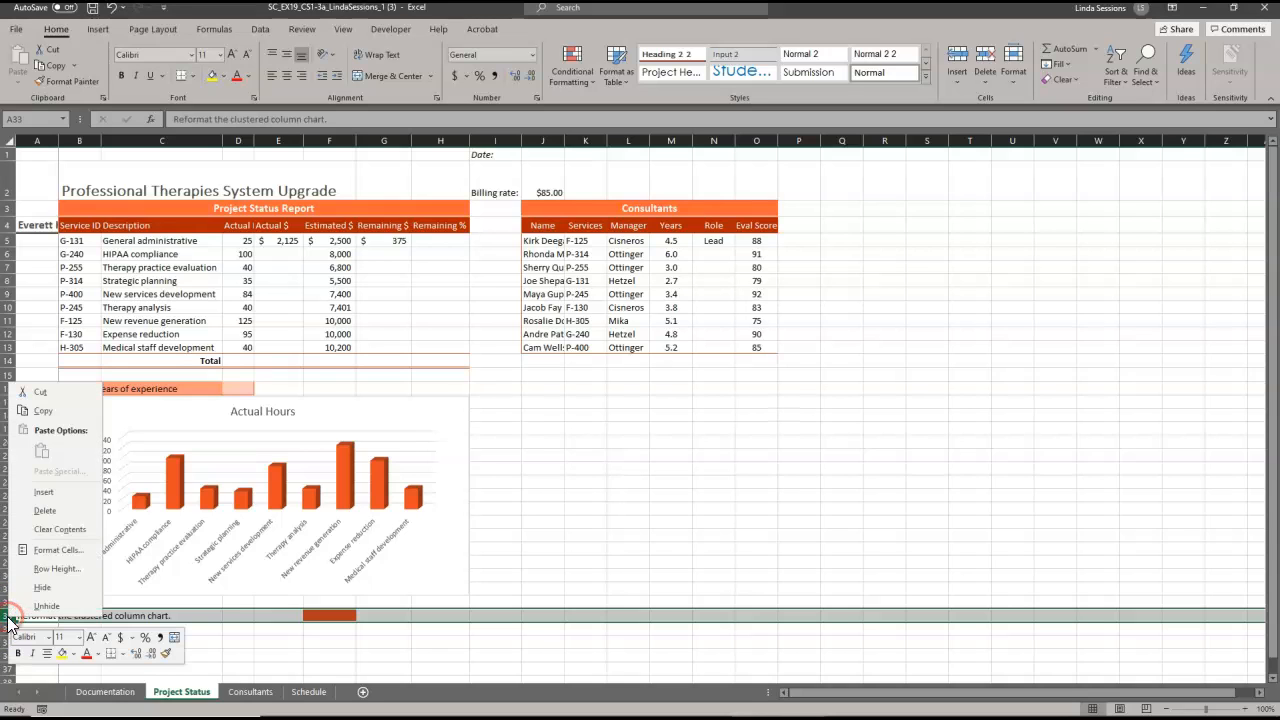
{"action": "left_click", "coordinate": [30, 515]}
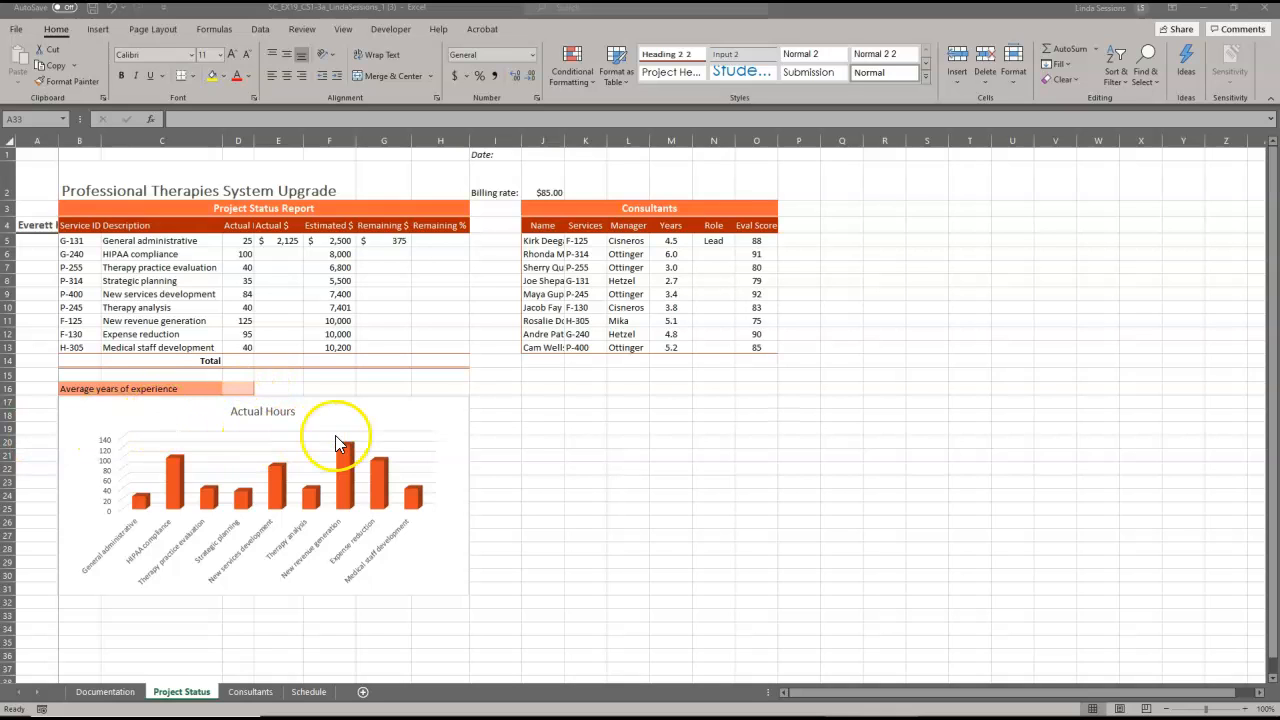
{"action": "left_click", "coordinate": [309, 691]}
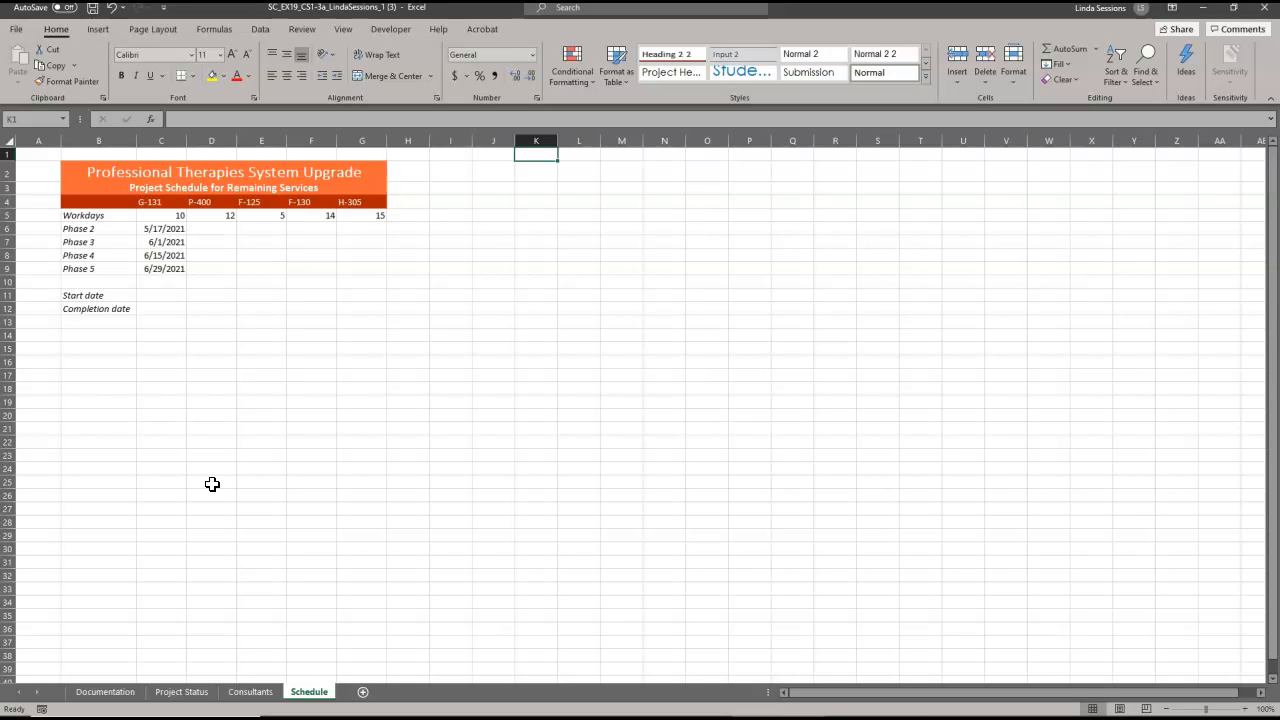
Enter =C6+4 in D6 so P-400's Phase 2 date shows 5/21/2021.
{"action": "left_click", "coordinate": [207, 227]}
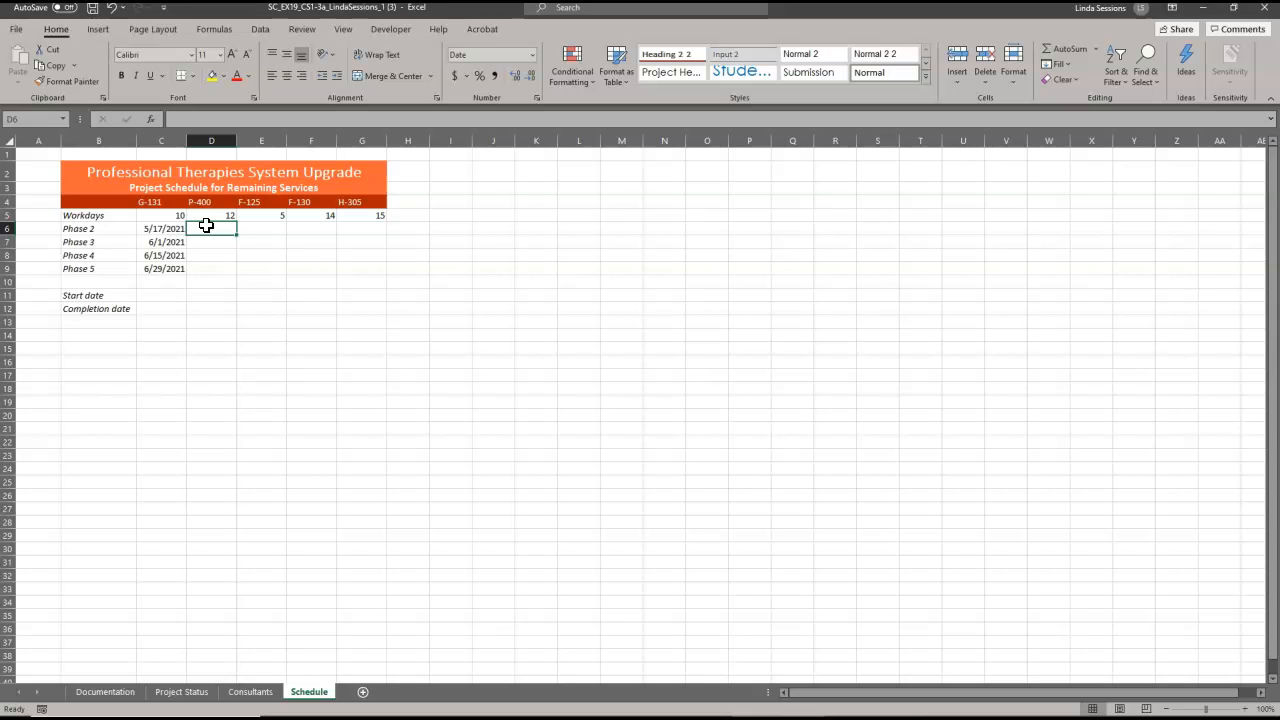
{"action": "type", "text": "="}
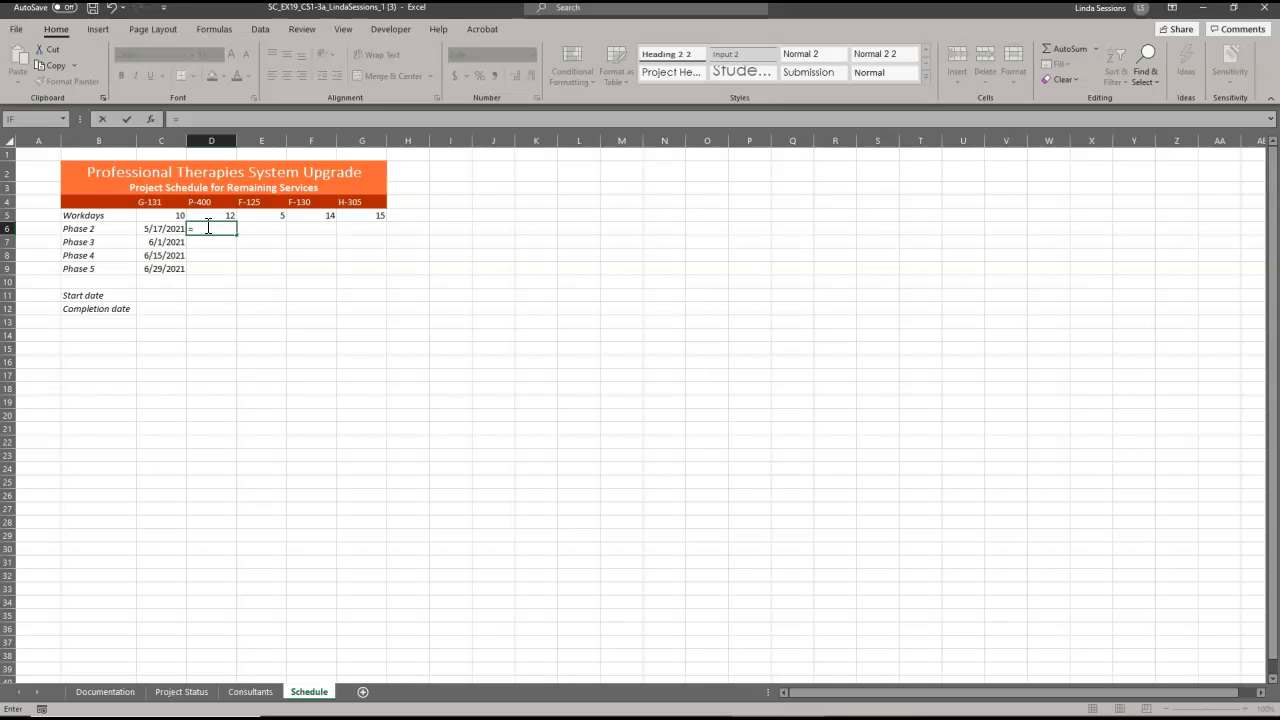
{"action": "left_click", "coordinate": [150, 231]}
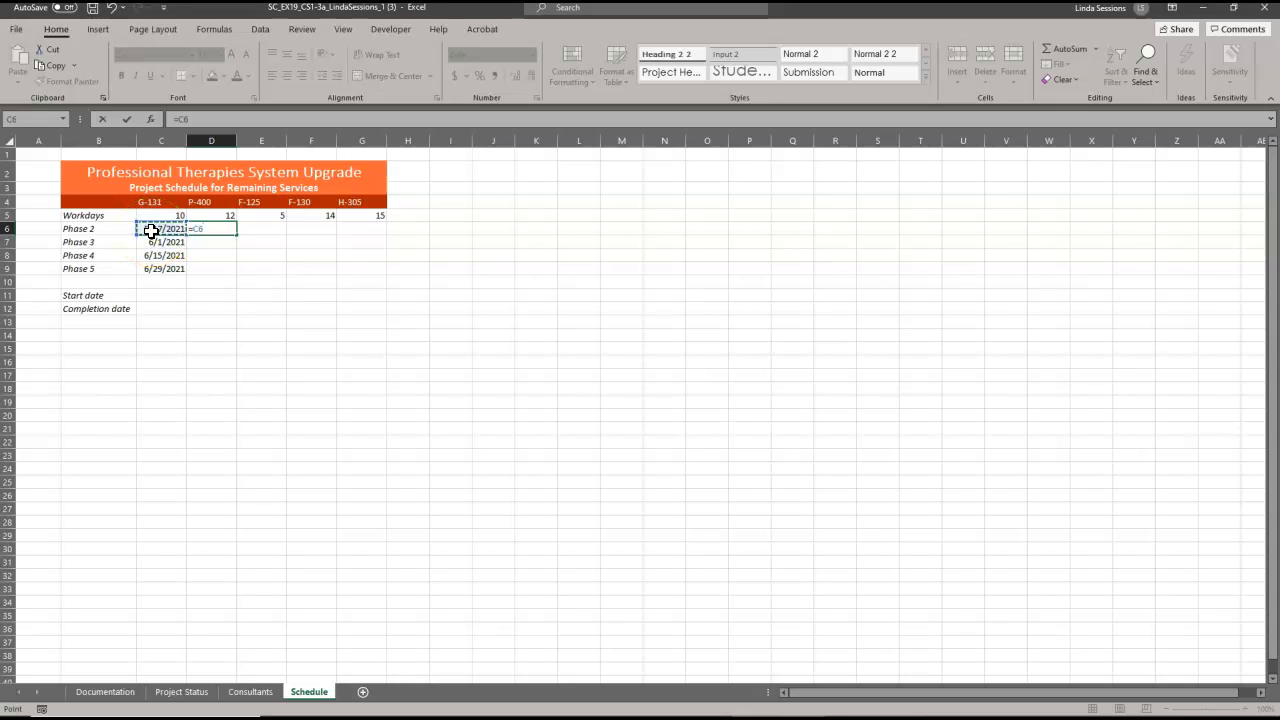
{"action": "type", "text": "++4"}
{"action": "key", "text": "Return"}
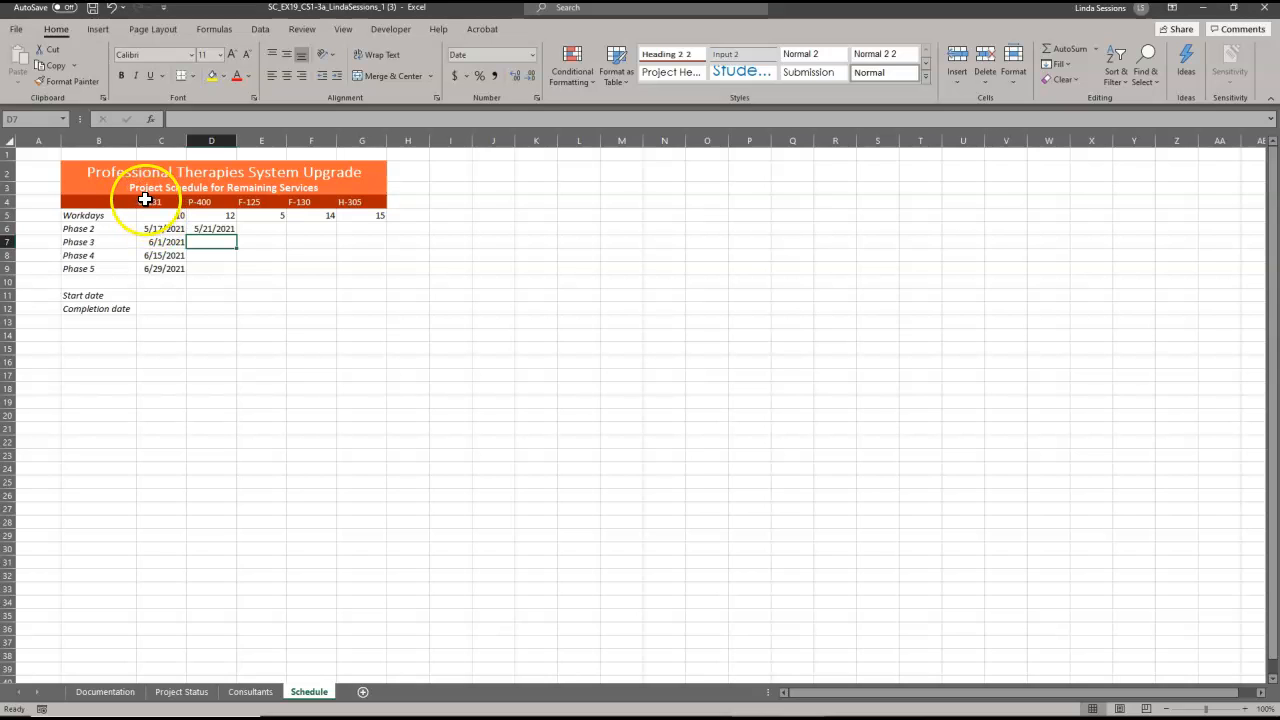
{"action": "left_click", "coordinate": [266, 228]}
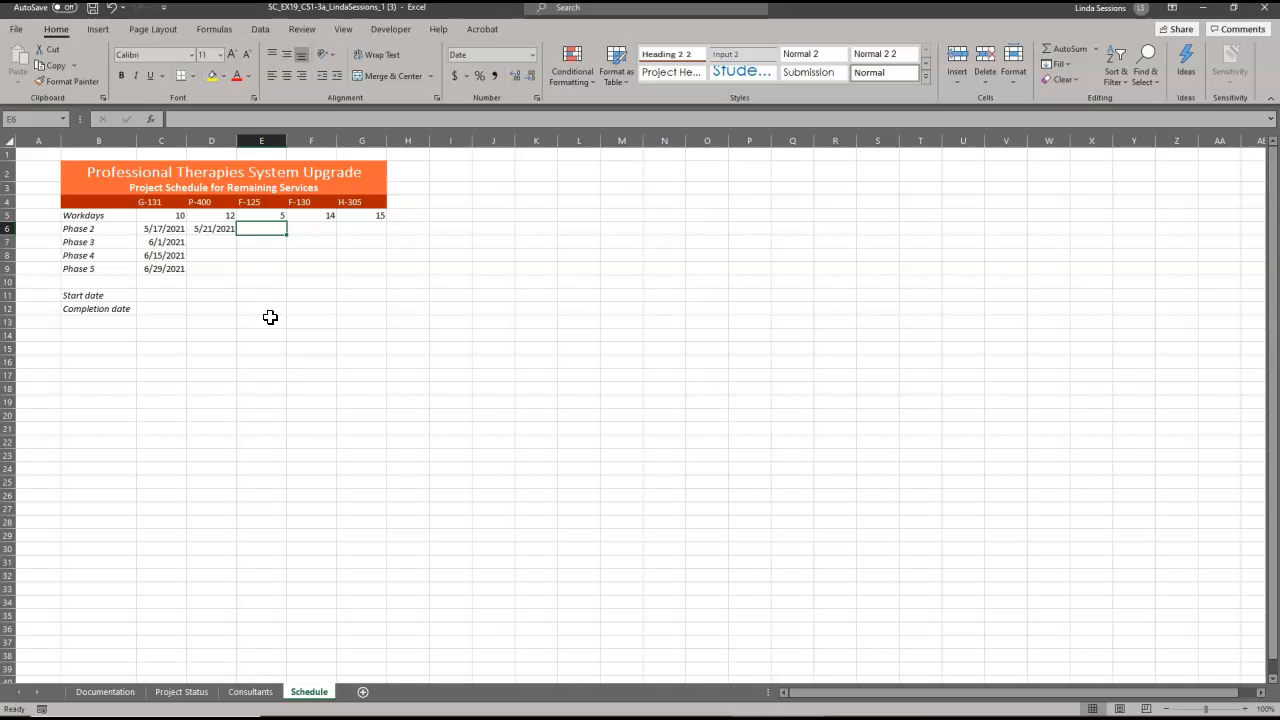
{"action": "left_click", "coordinate": [306, 226]}
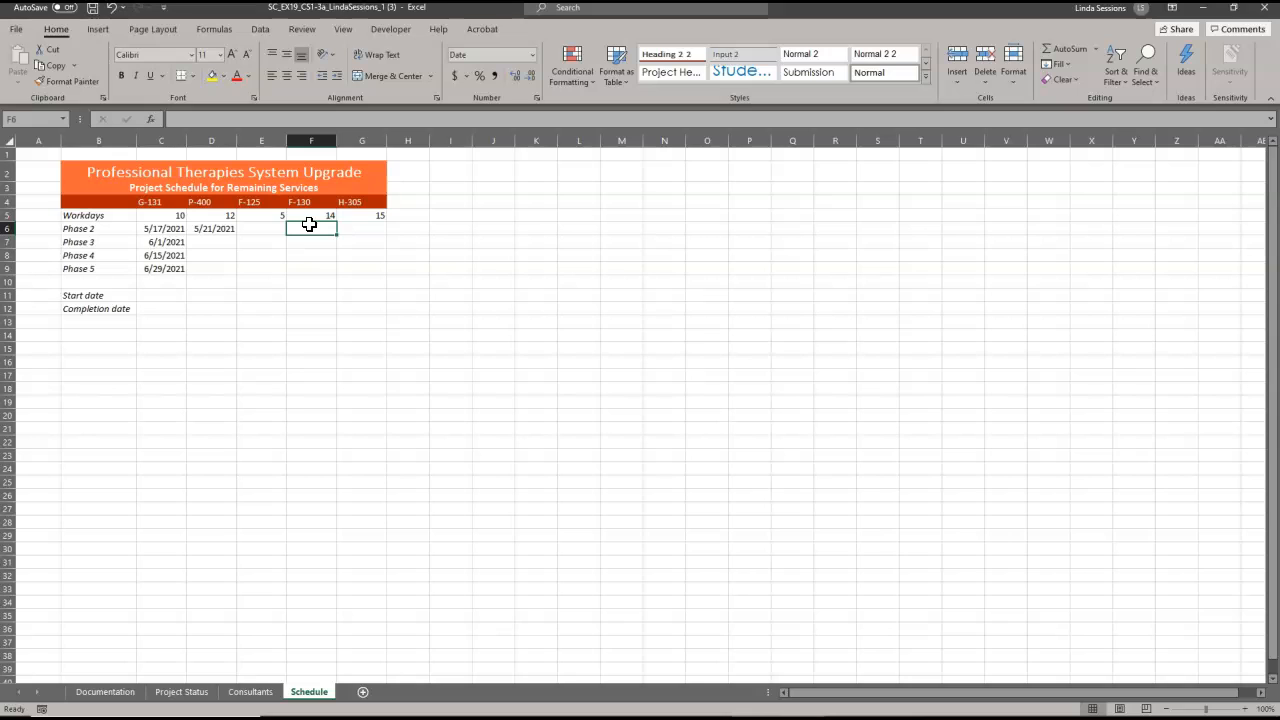
{"action": "left_click", "coordinate": [364, 228]}
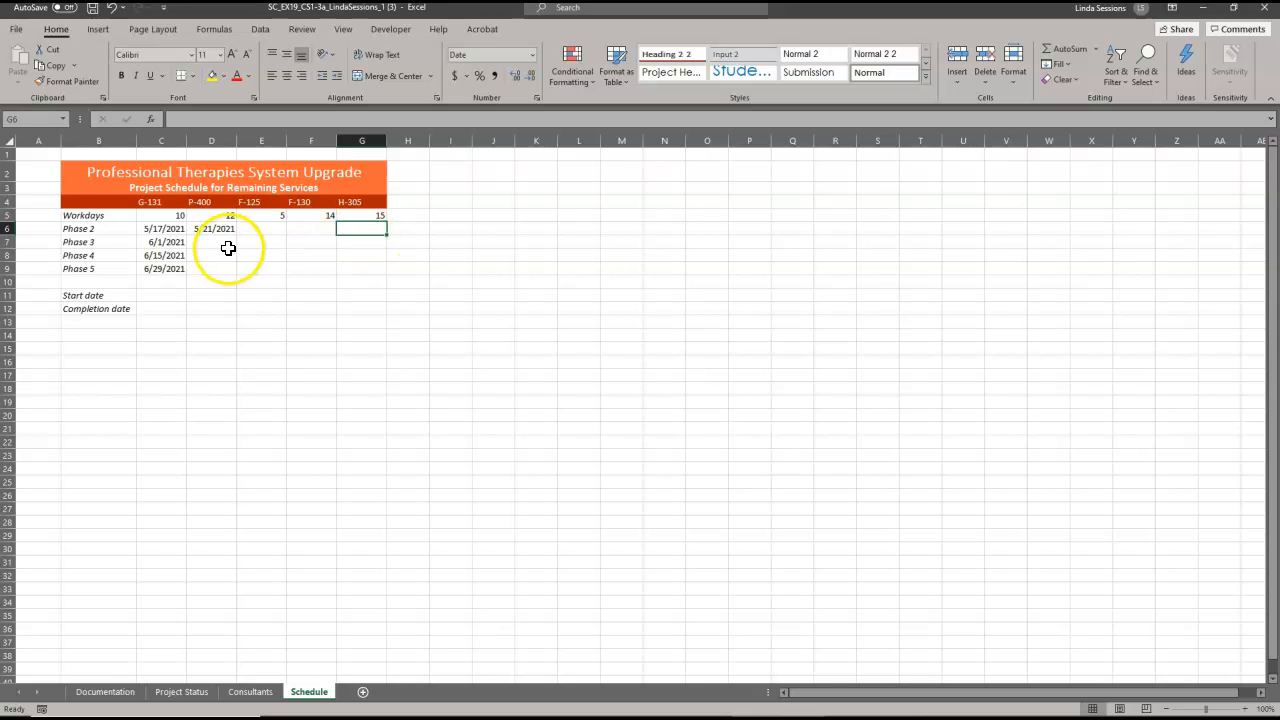
{"action": "left_click", "coordinate": [162, 297]}
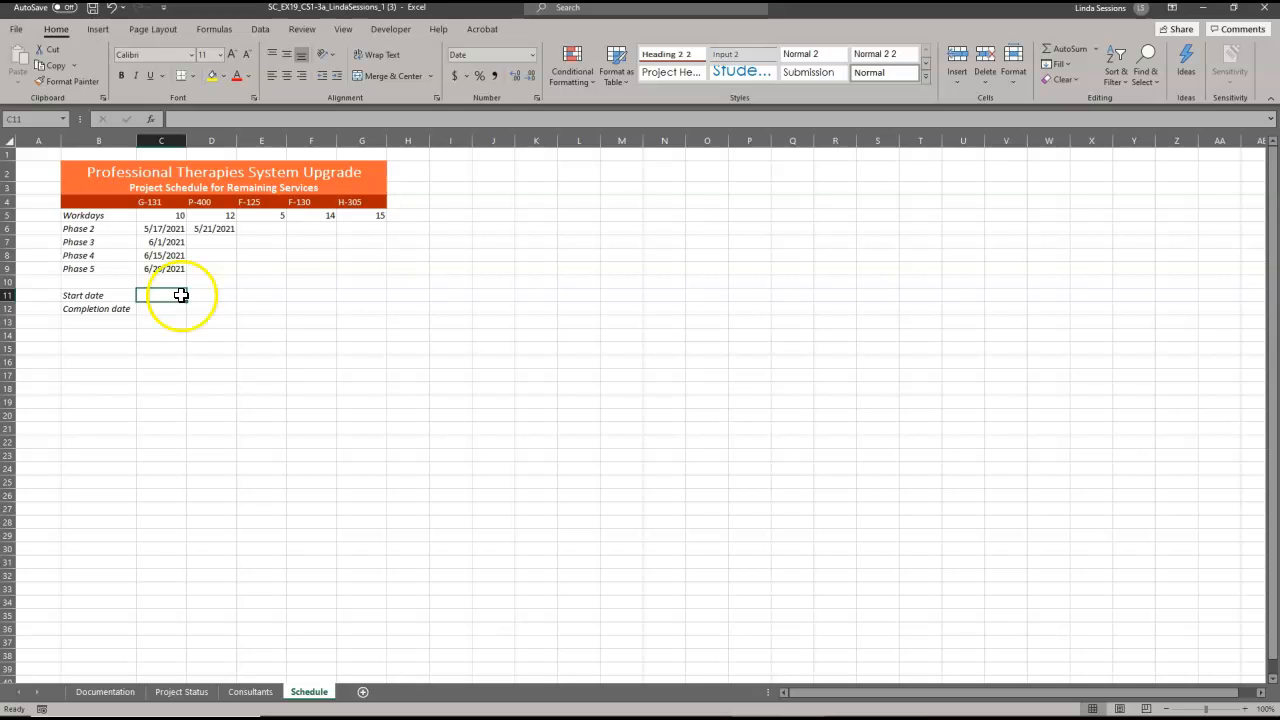
{"action": "left_click", "coordinate": [1096, 47]}
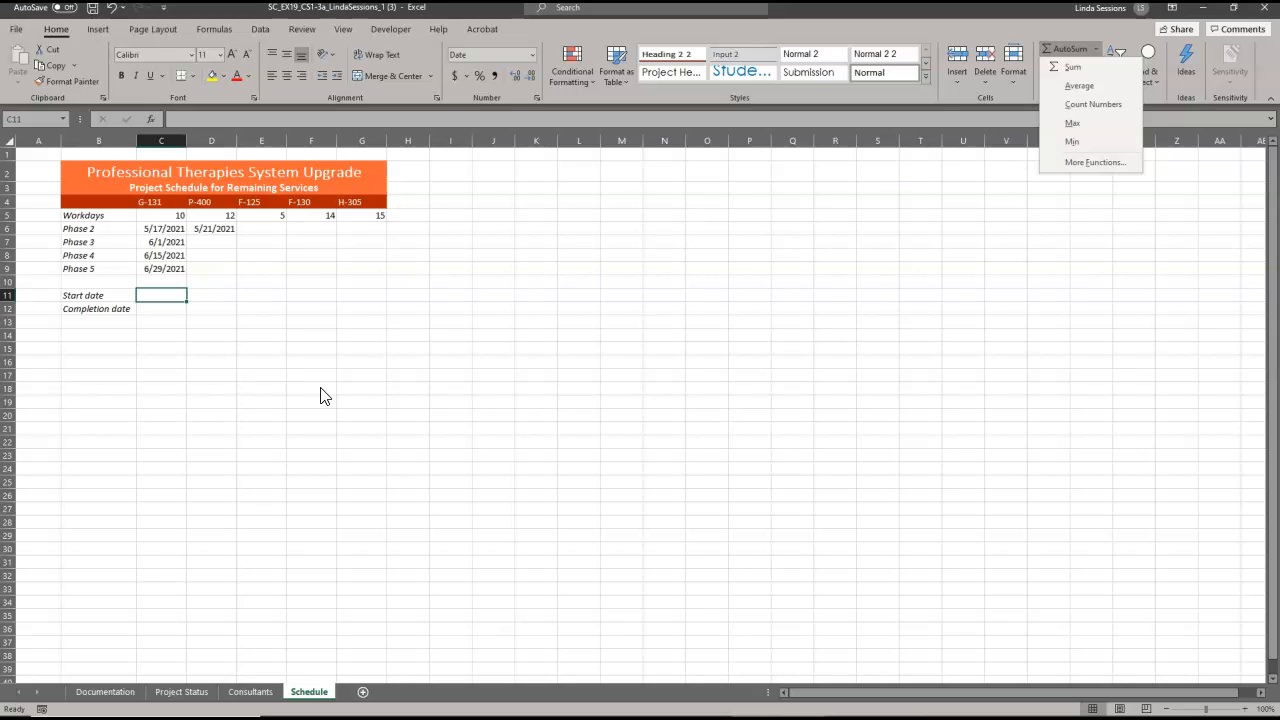
{"action": "left_click", "coordinate": [158, 226]}
{"action": "left_click_drag", "start_coordinate": [164, 233], "coordinate": [355, 265]}
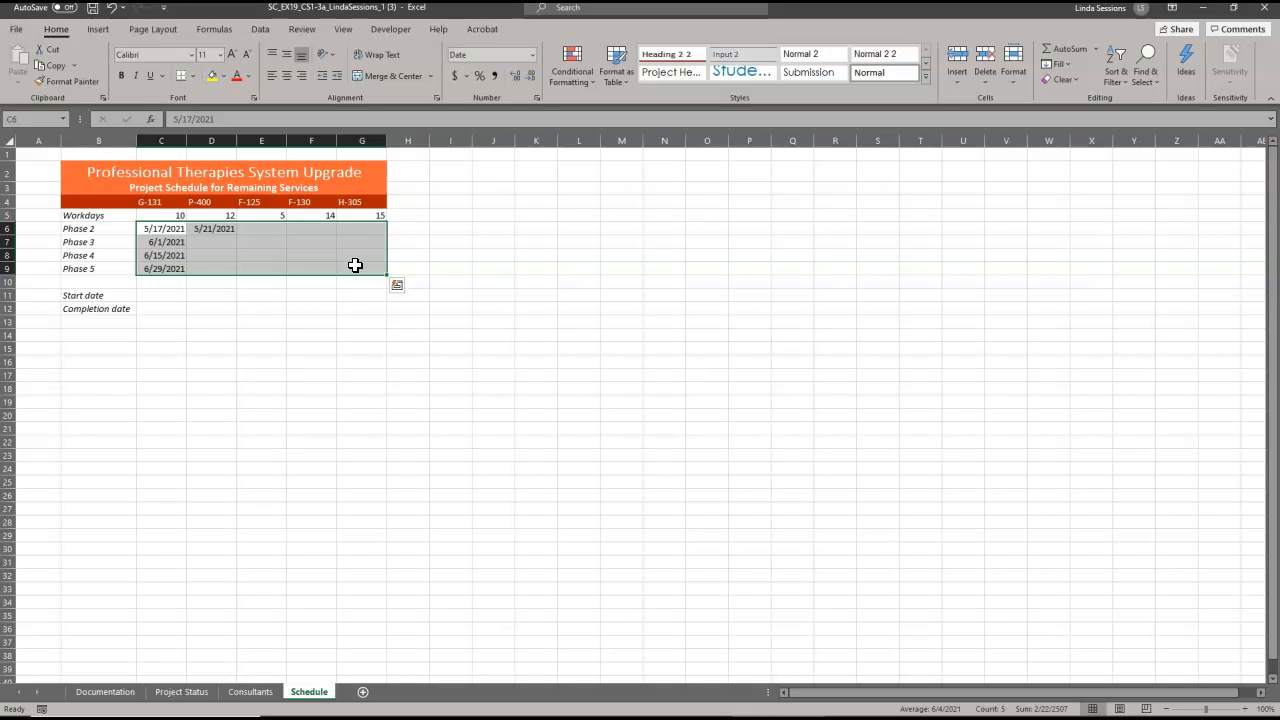
{"action": "left_click", "coordinate": [154, 294]}
{"action": "left_click", "coordinate": [150, 311]}
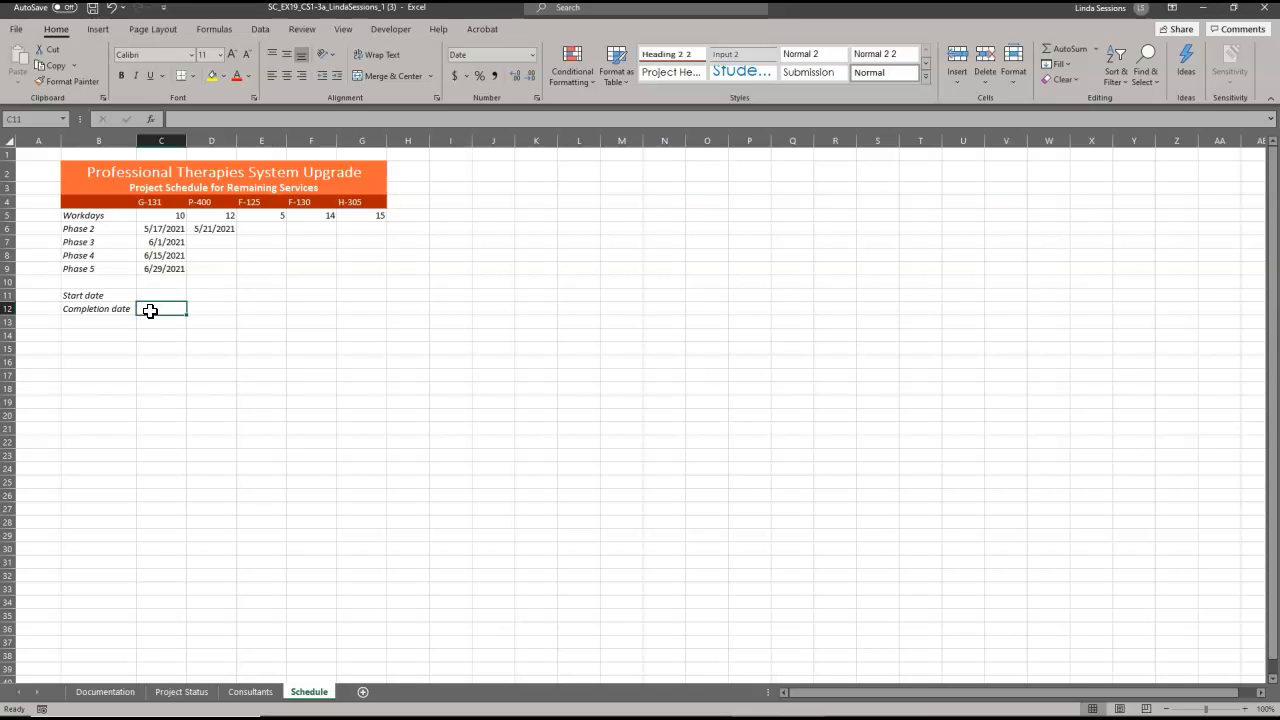